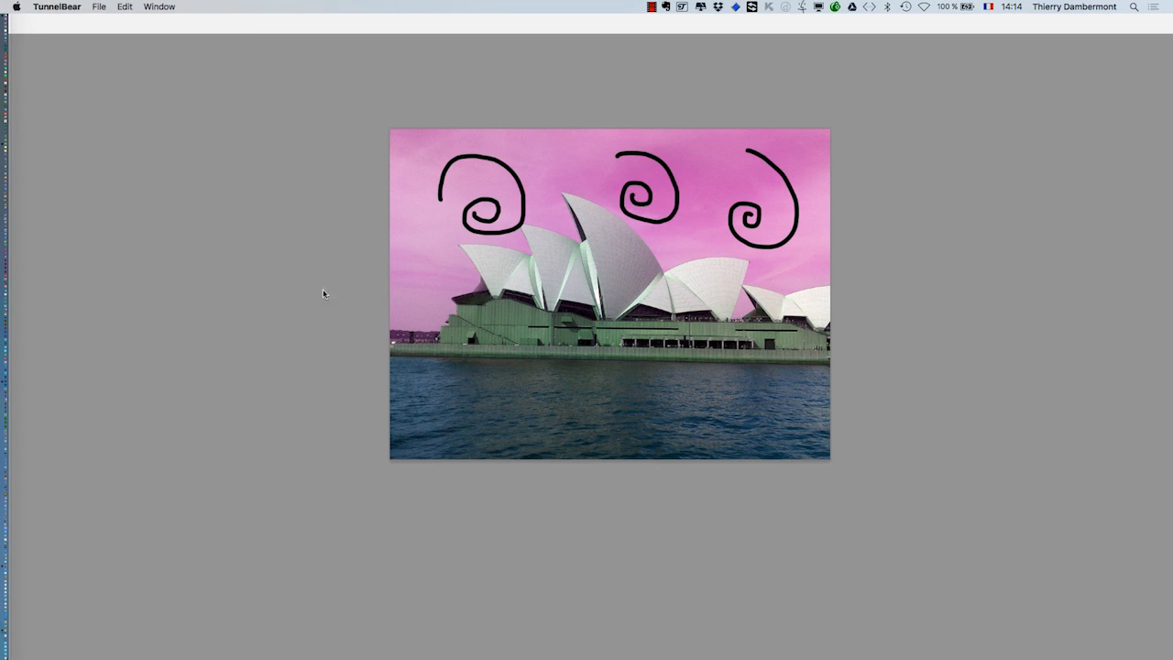
- Switch to Photoshop, open the blending options of Calque 1, and enable the Biseautage & estampage effect for the spirals
{"action": "left_click", "coordinate": [320, 295]}
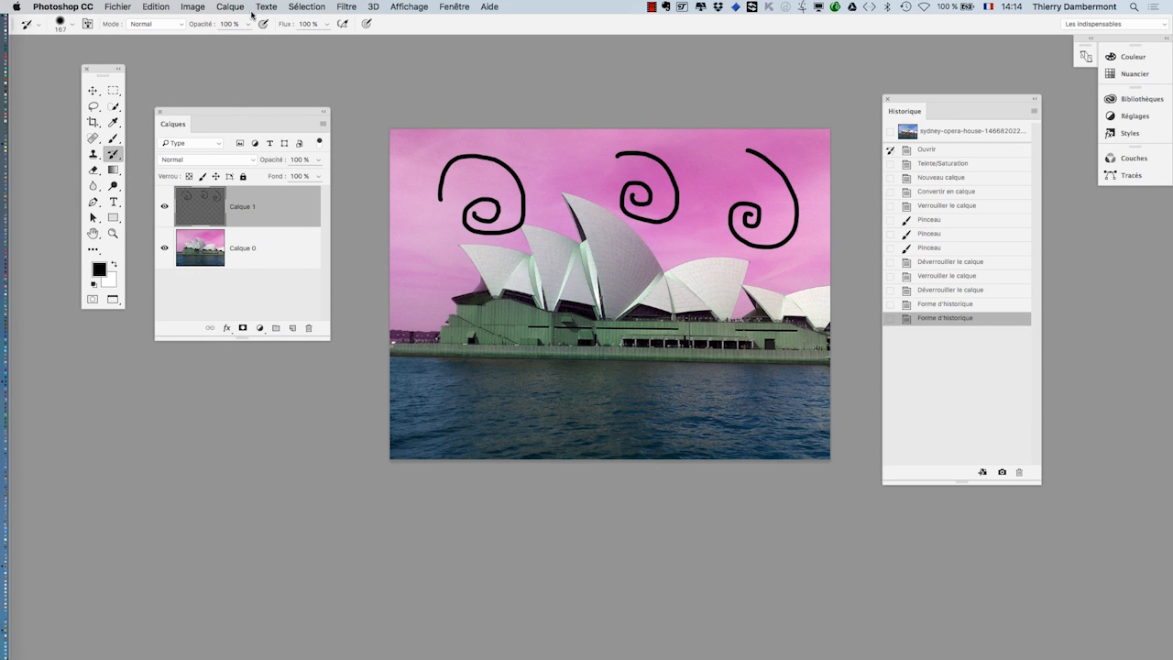
{"action": "left_click", "coordinate": [229, 6]}
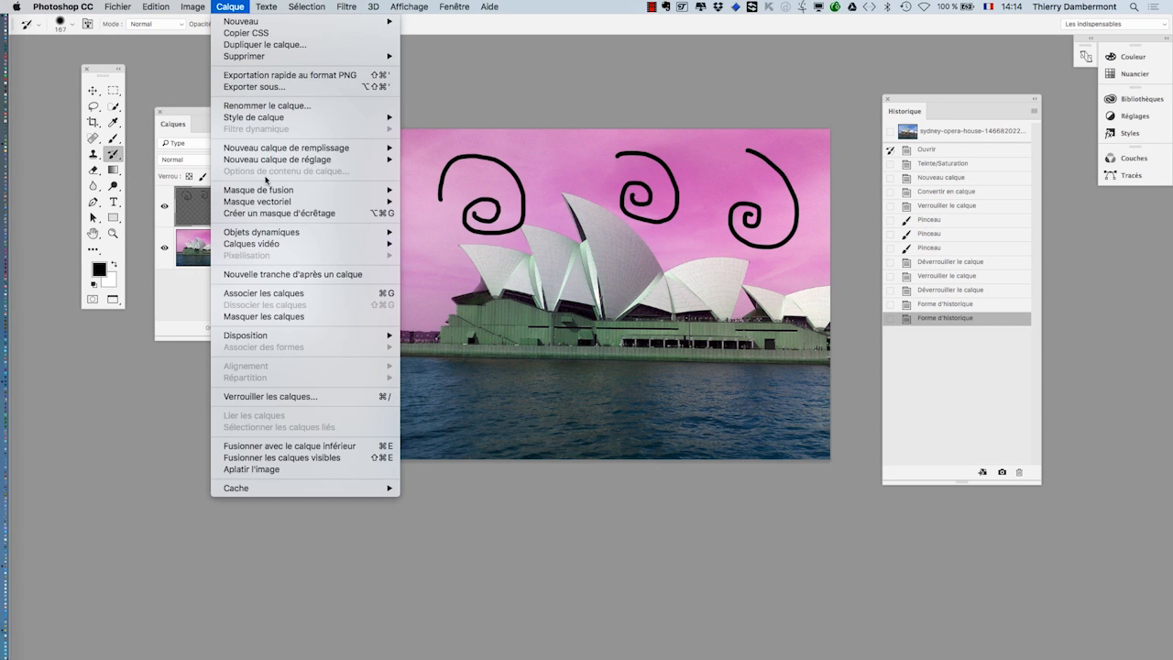
{"action": "mouse_move", "coordinate": [273, 120]}
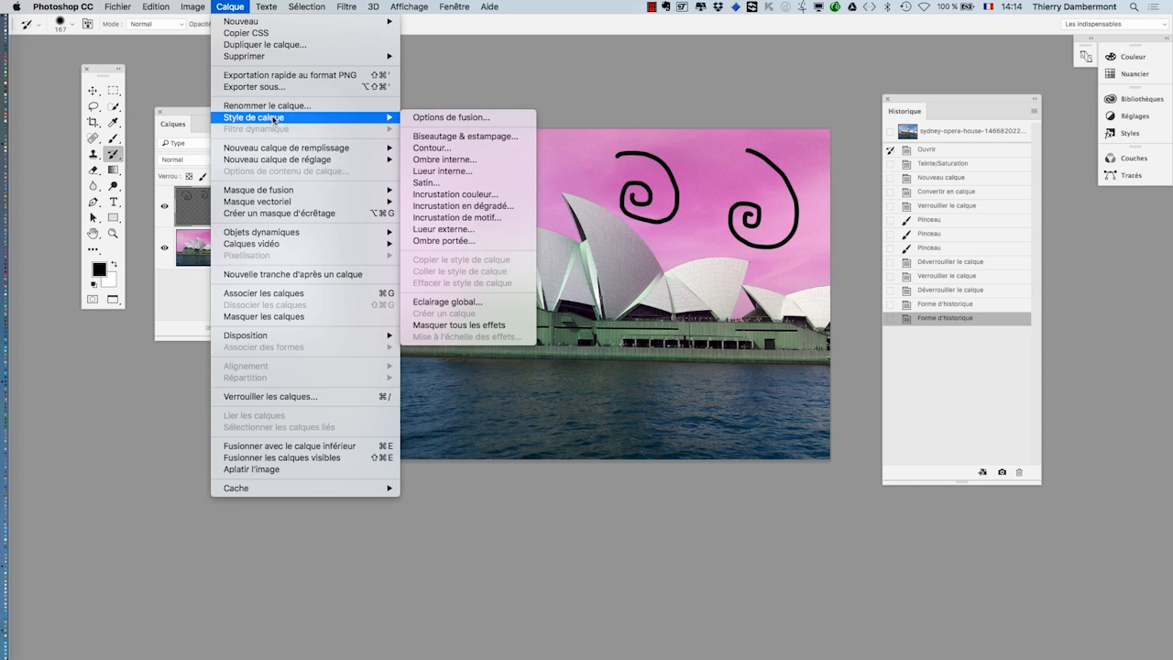
{"action": "left_click", "coordinate": [469, 118]}
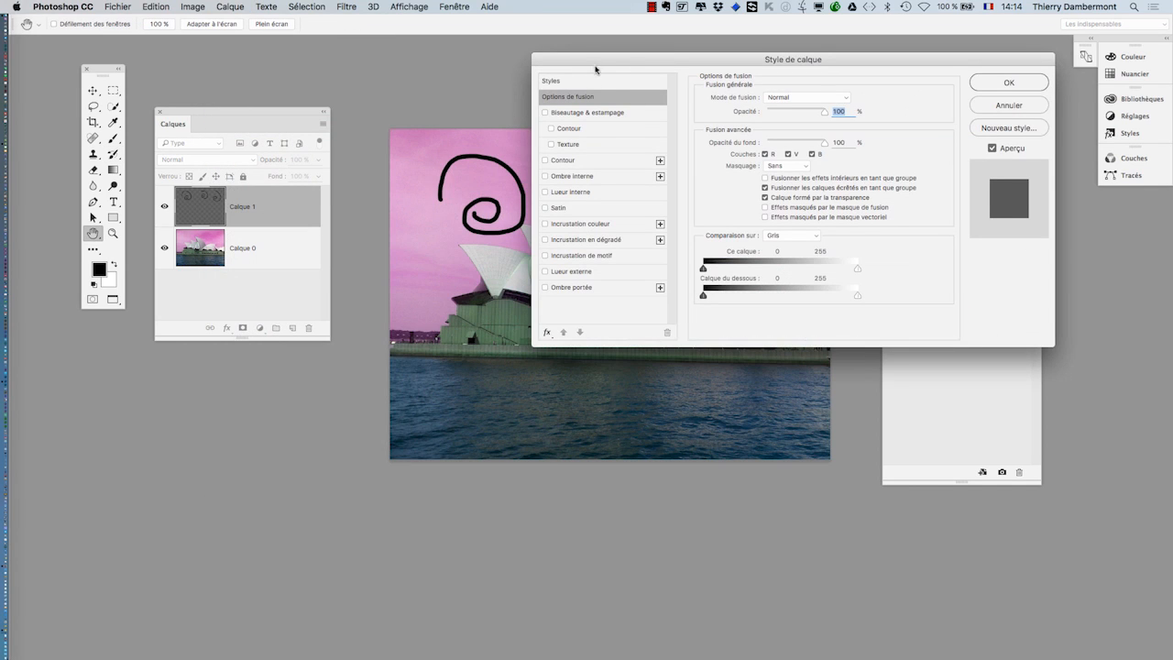
{"action": "left_click_drag", "start_coordinate": [591, 61], "coordinate": [599, 66]}
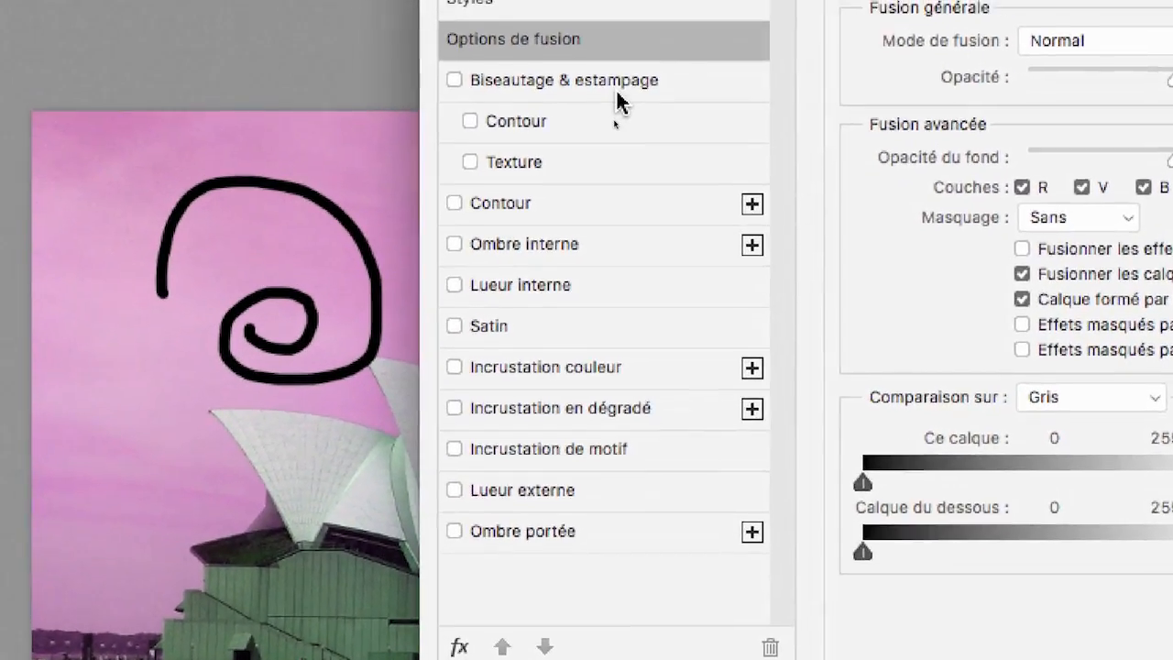
{"action": "left_click", "coordinate": [617, 91]}
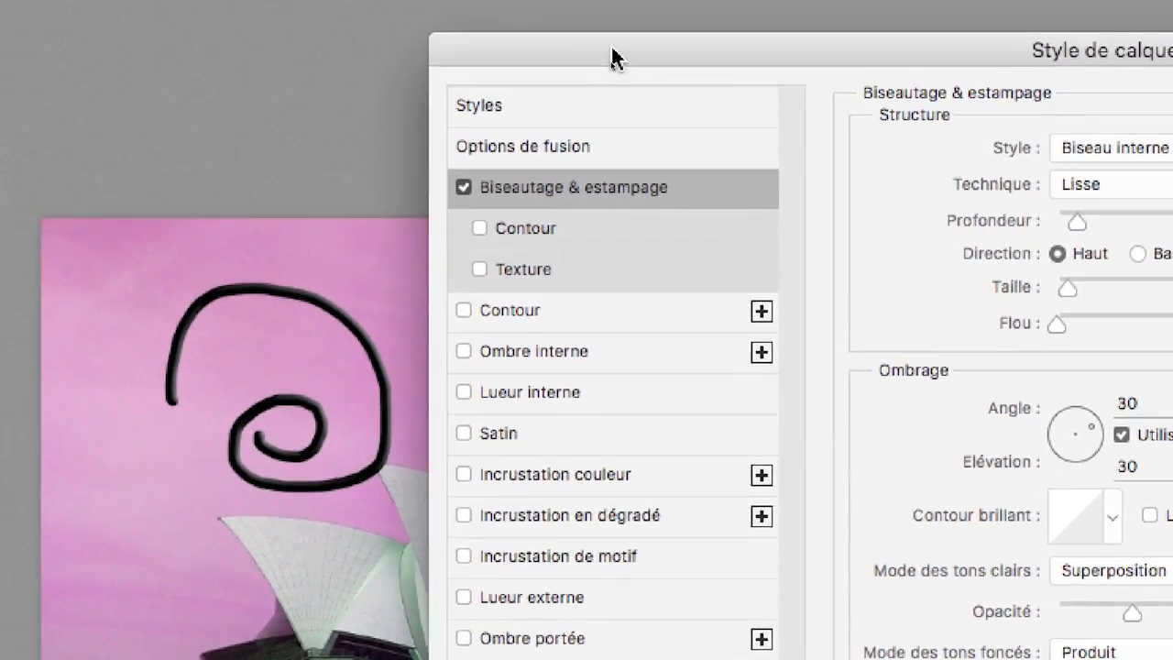
{"action": "left_click_drag", "start_coordinate": [613, 58], "coordinate": [707, 58]}
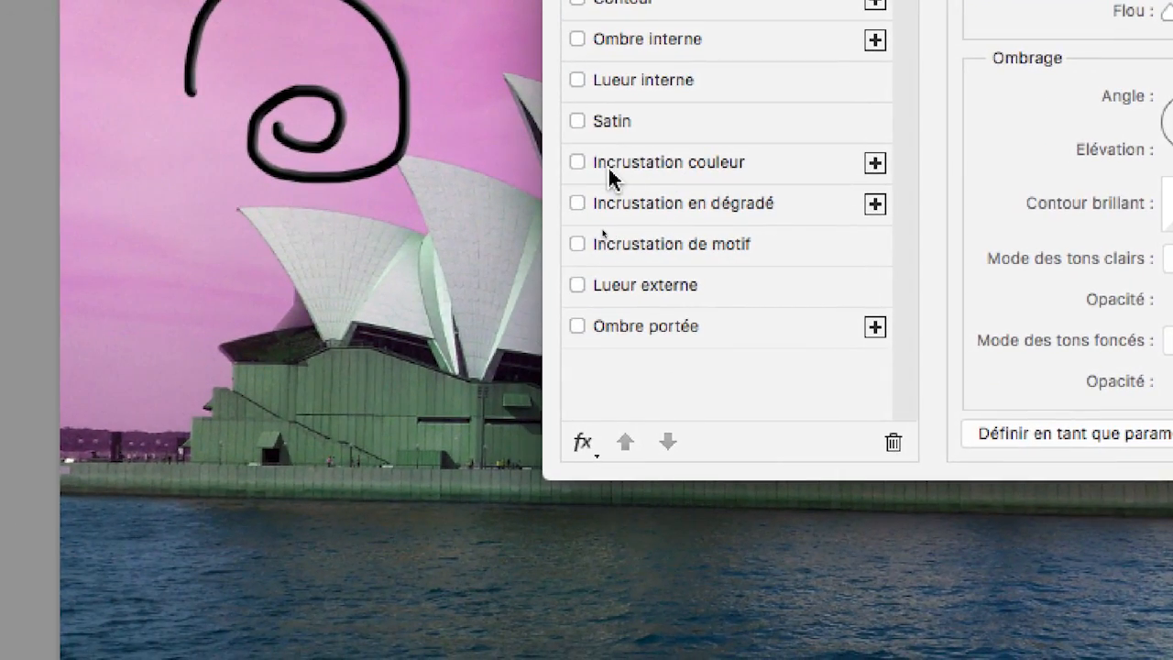
- Add an Incrustation couleur effect to the spirals and set its overlay colour to a saturated blue
{"action": "left_click", "coordinate": [565, 171]}
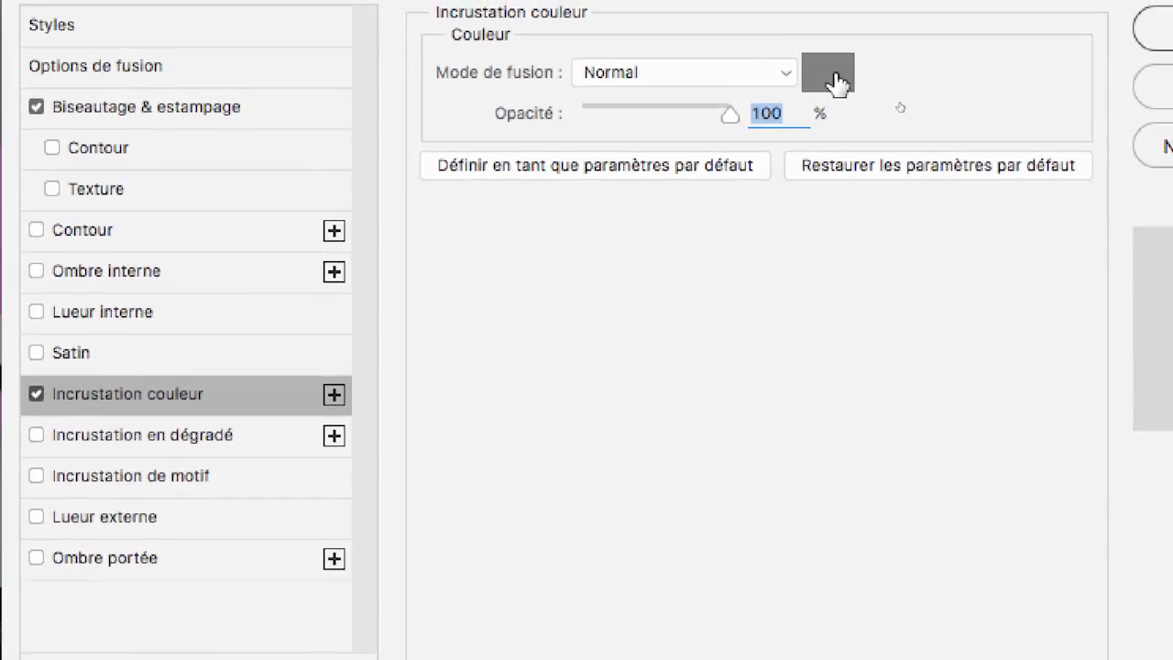
{"action": "left_click", "coordinate": [836, 81]}
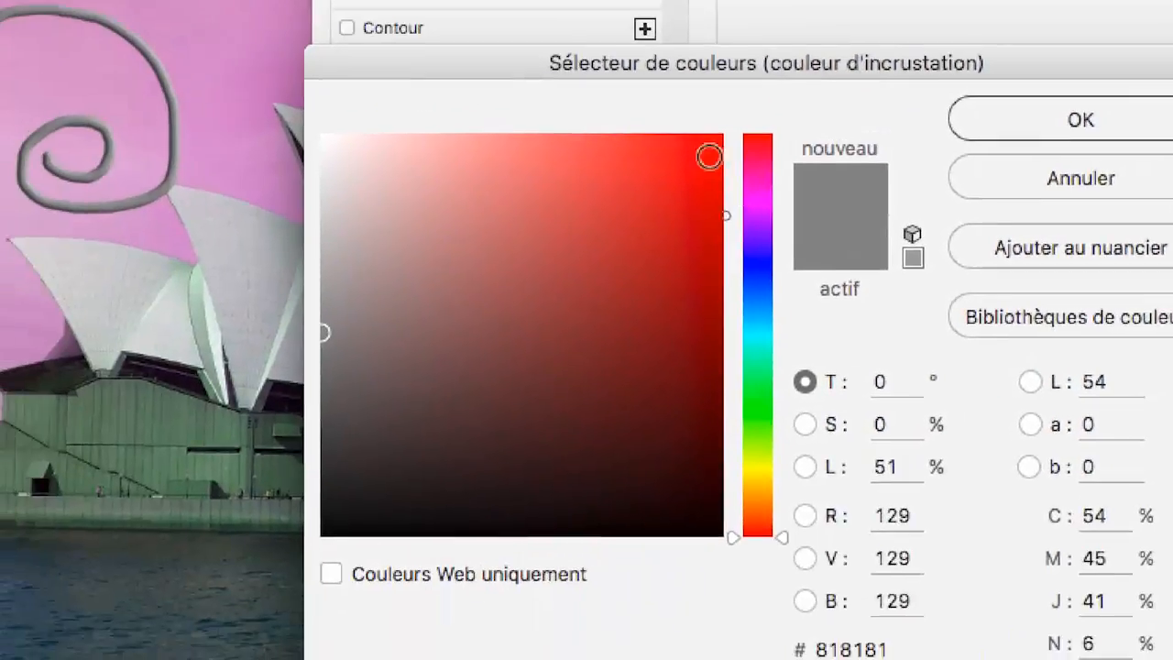
{"action": "left_click", "coordinate": [682, 171]}
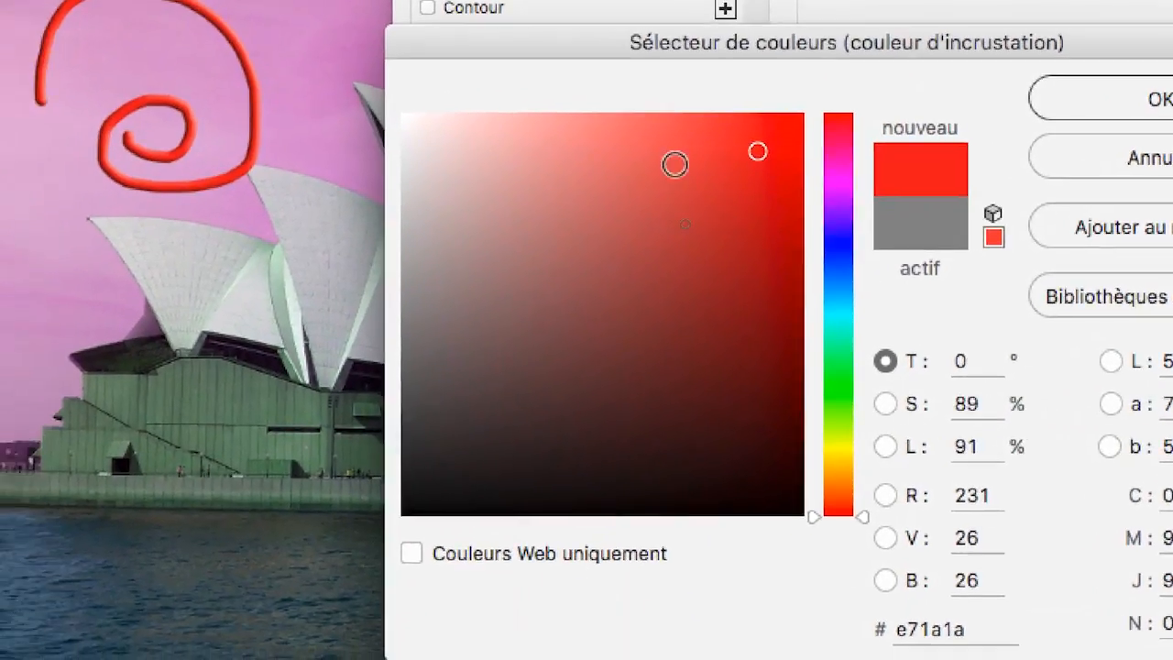
{"action": "left_click", "coordinate": [586, 185]}
{"action": "left_click", "coordinate": [757, 262]}
{"action": "mouse_move", "coordinate": [578, 140]}
{"action": "left_mouse_down"}
{"action": "mouse_move", "coordinate": [536, 91]}
{"action": "mouse_move", "coordinate": [634, 66]}
{"action": "left_mouse_up"}
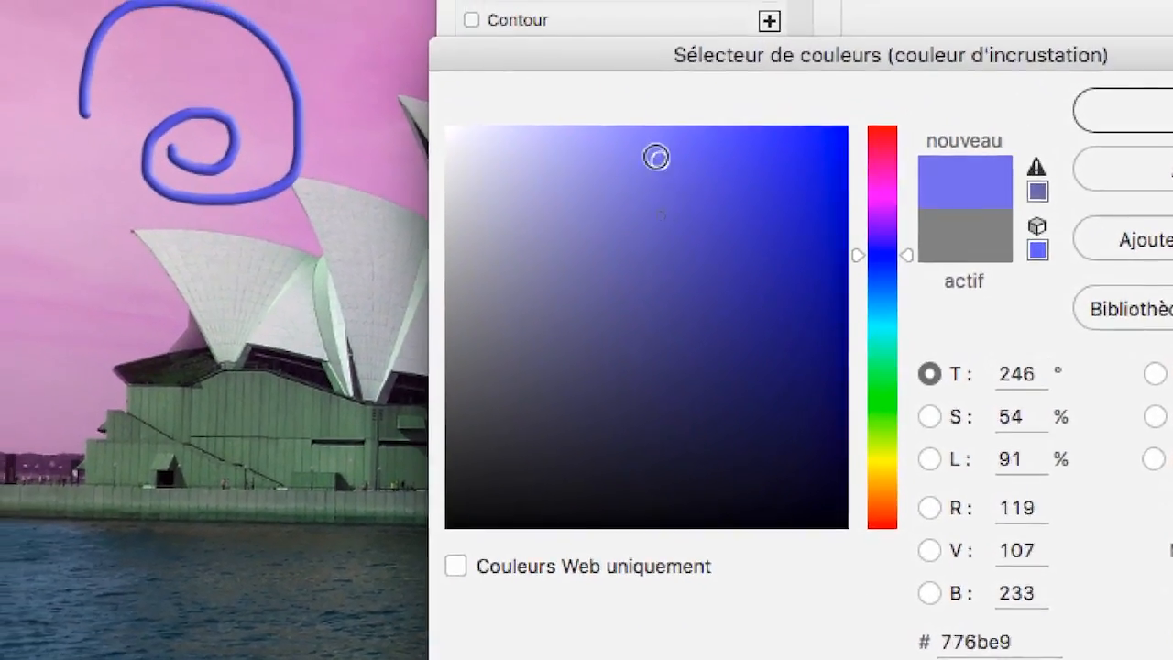
{"action": "left_click", "coordinate": [814, 149]}
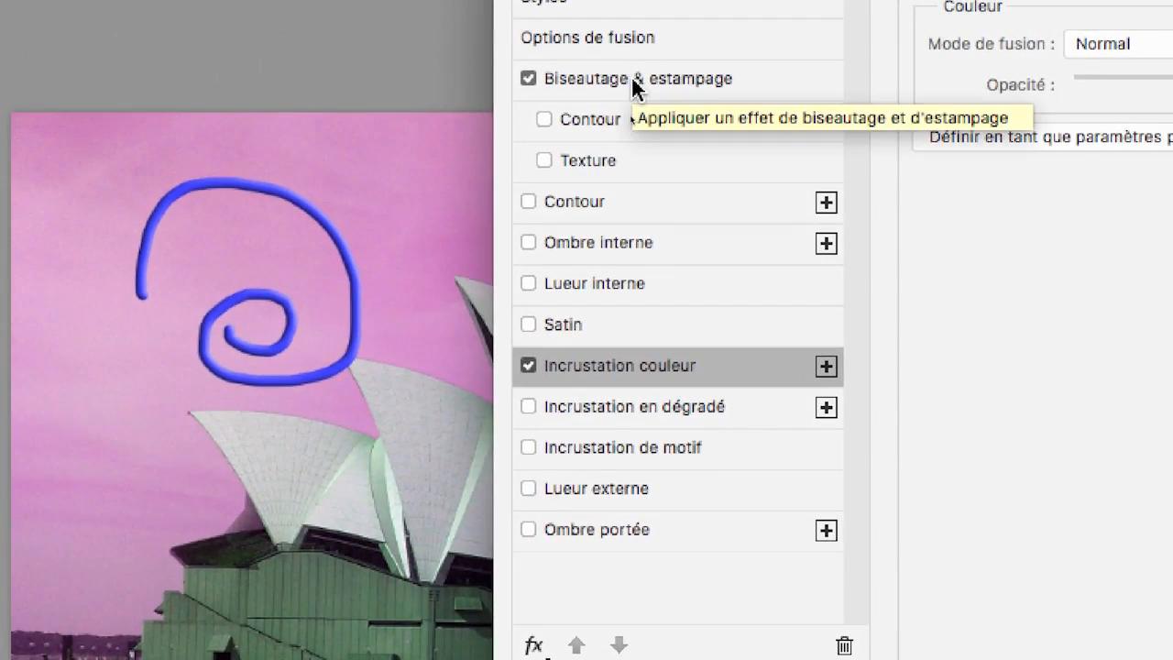
- Set the bevel's depth to 396%, its shading angle to 90° and its elevation to 37°
{"action": "left_click", "coordinate": [635, 82]}
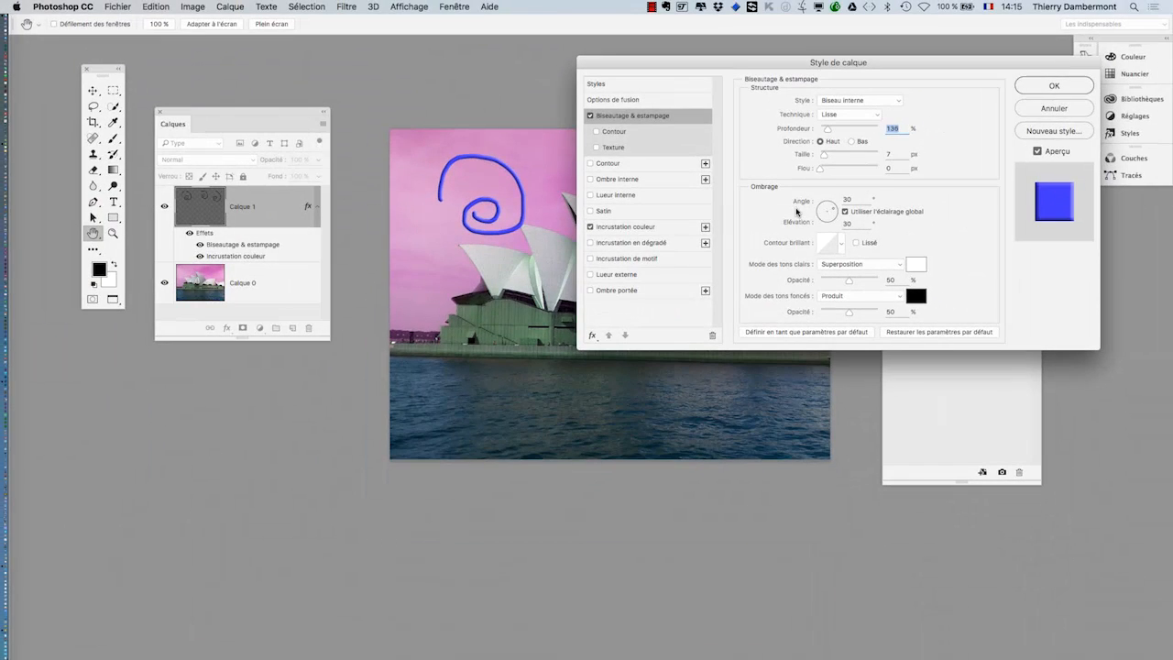
{"action": "left_click_drag", "start_coordinate": [849, 161], "coordinate": [827, 153]}
{"action": "left_click_drag", "start_coordinate": [823, 208], "coordinate": [826, 206]}
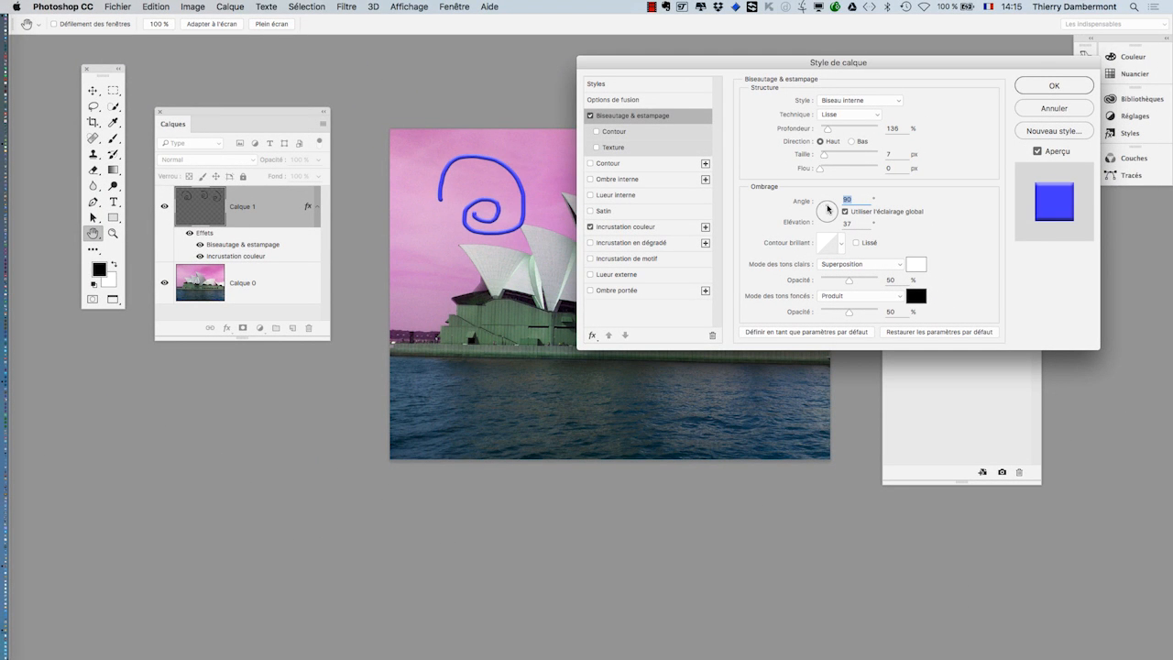
{"action": "left_click_drag", "start_coordinate": [827, 128], "coordinate": [824, 126]}
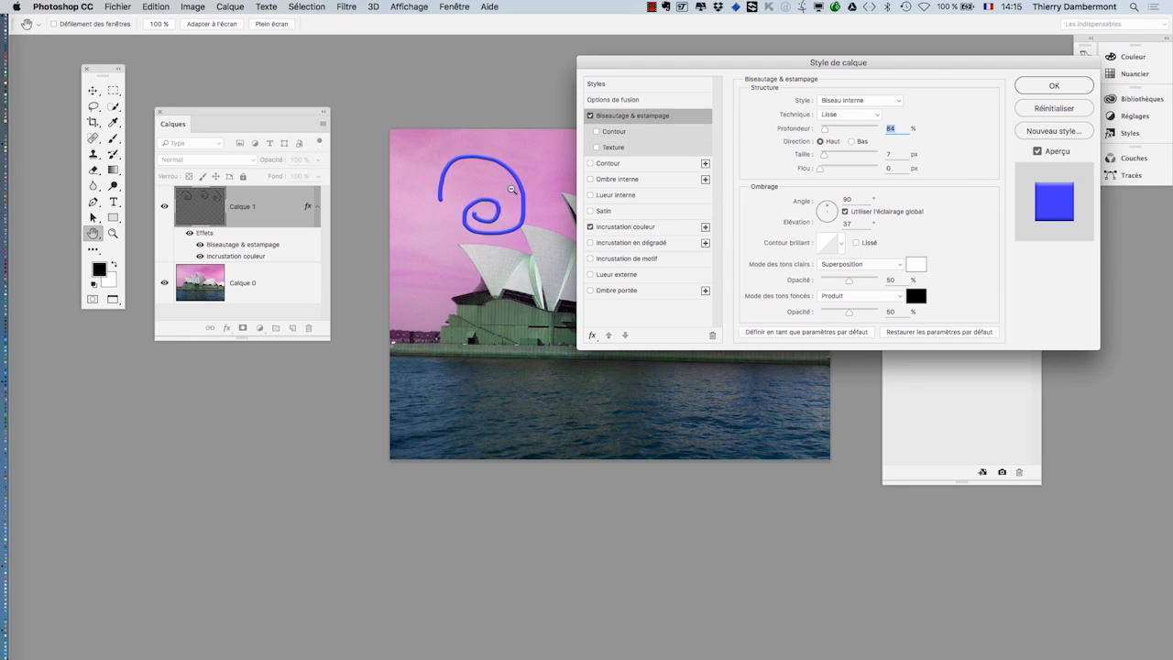
{"action": "scroll", "coordinate": [508, 185], "scroll_direction": "up", "scroll_amount": 5}
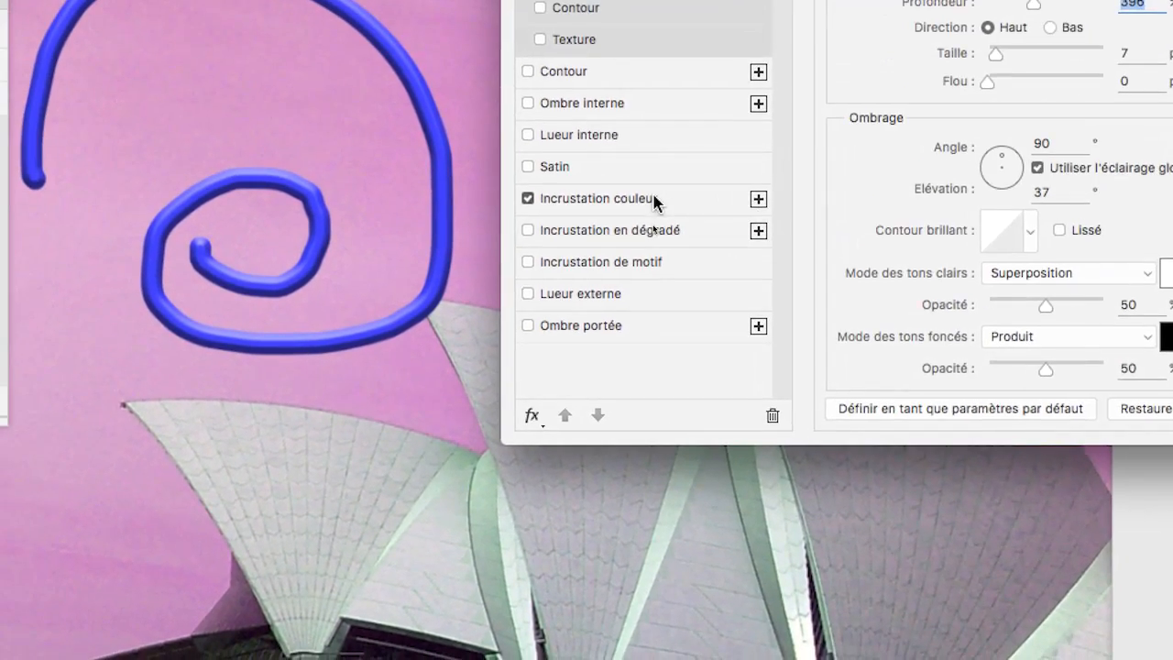
- Enable the Ombre portée effect on the spirals and set the shadow distance to 15 px
{"action": "left_click", "coordinate": [654, 202]}
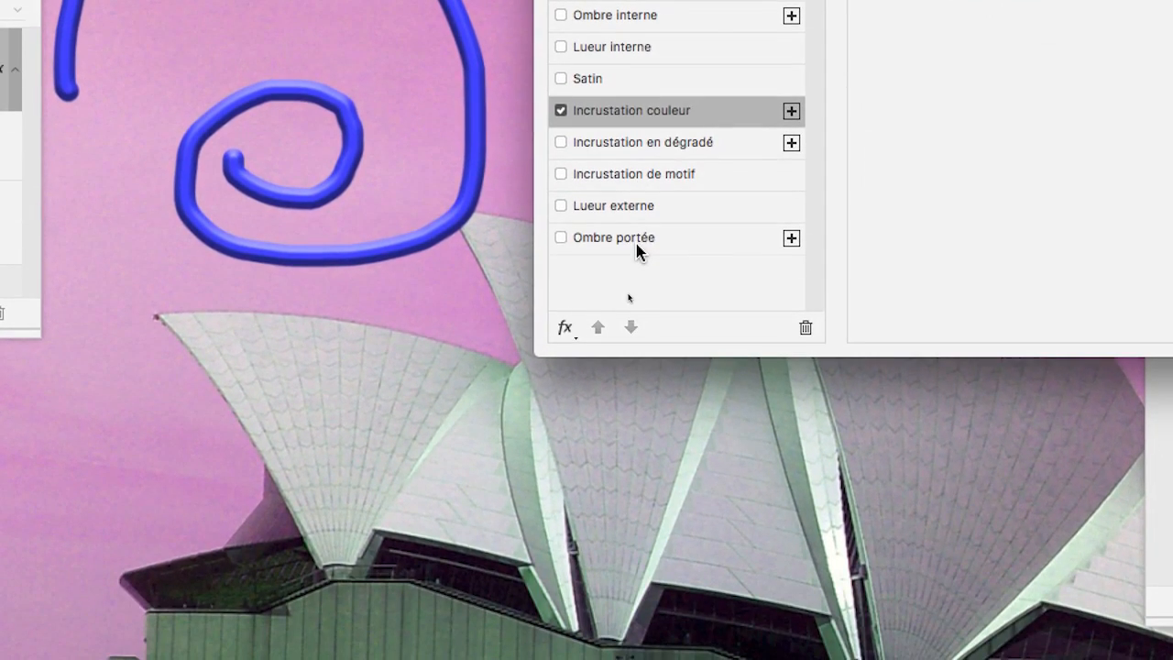
{"action": "left_click", "coordinate": [633, 344]}
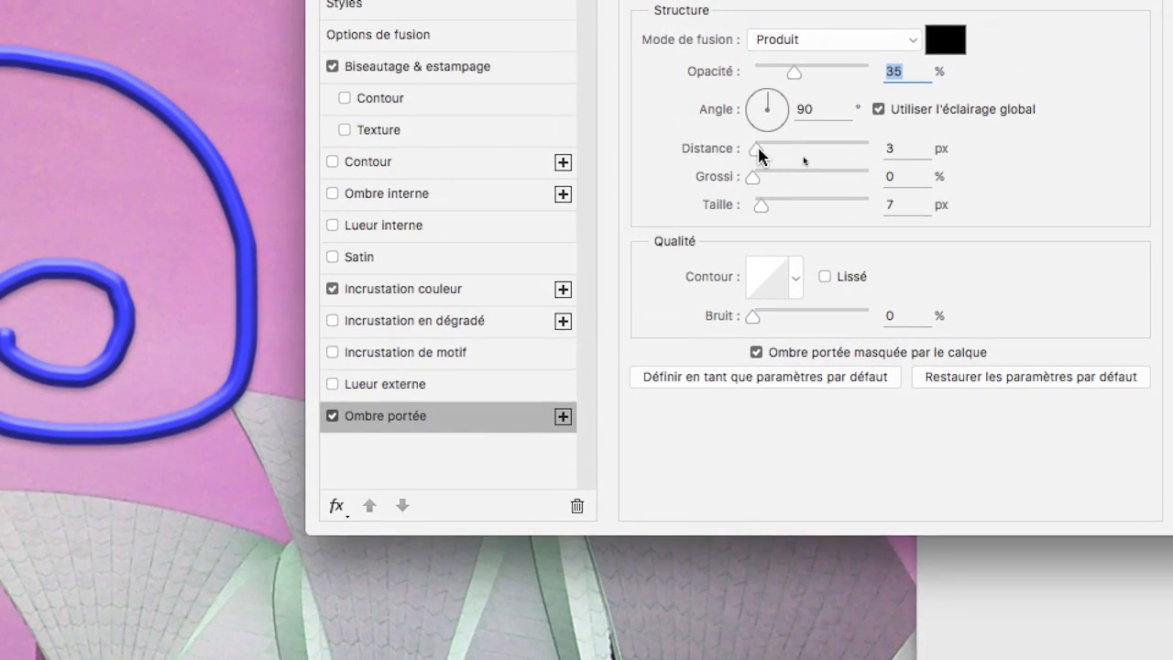
{"action": "left_click_drag", "start_coordinate": [757, 147], "coordinate": [765, 148]}
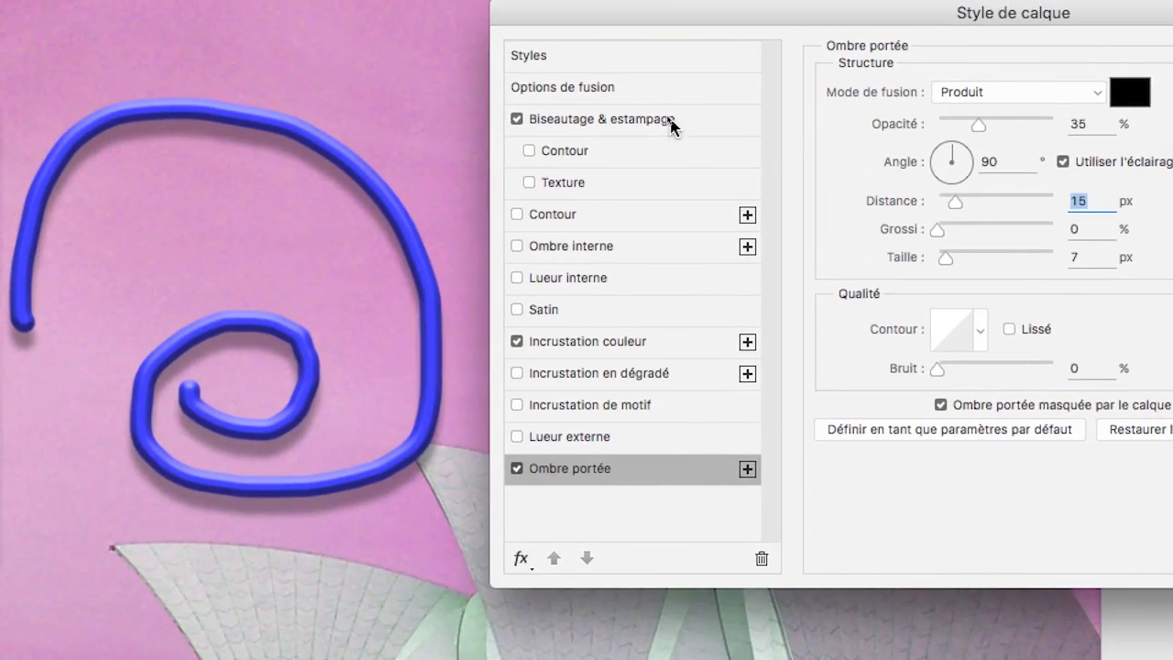
- Try drop shadow light angles of -63° and 98° on the spirals
{"action": "left_click", "coordinate": [394, 89]}
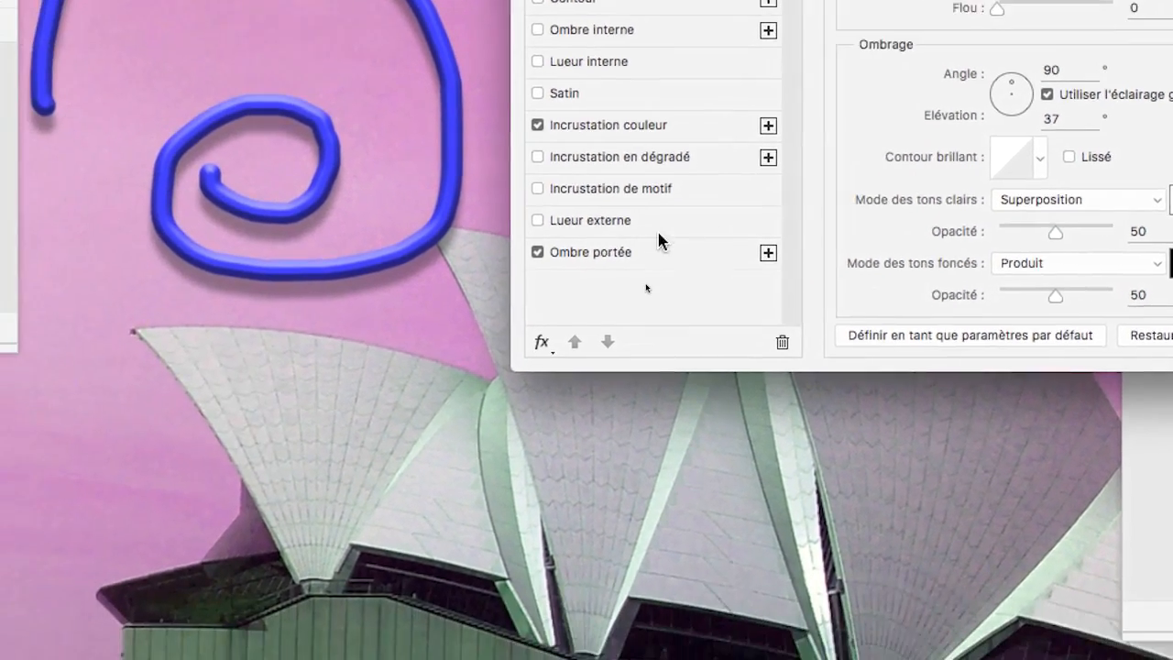
{"action": "left_click", "coordinate": [357, 340]}
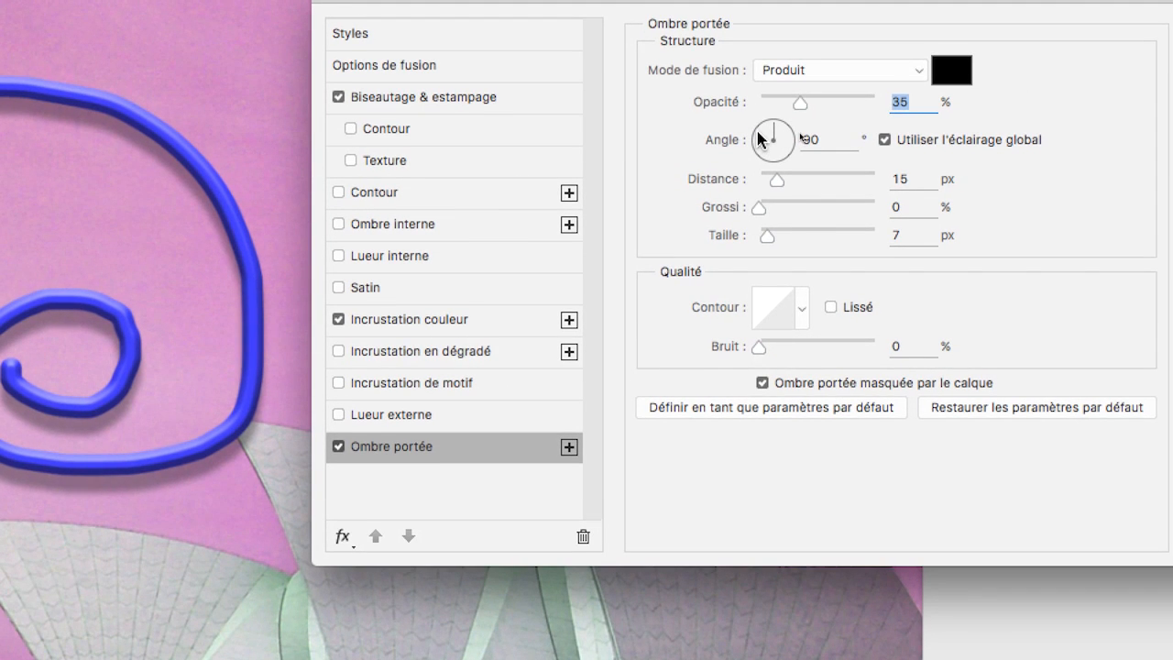
{"action": "left_click_drag", "start_coordinate": [759, 139], "coordinate": [761, 144]}
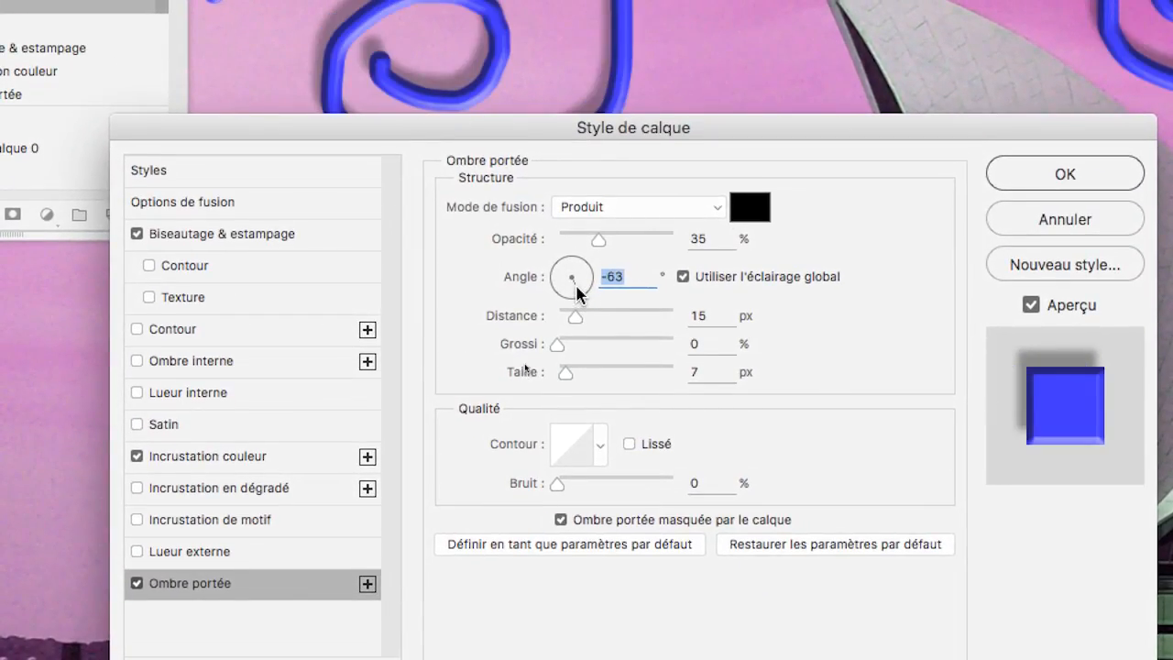
{"action": "left_click_drag", "start_coordinate": [577, 293], "coordinate": [572, 266]}
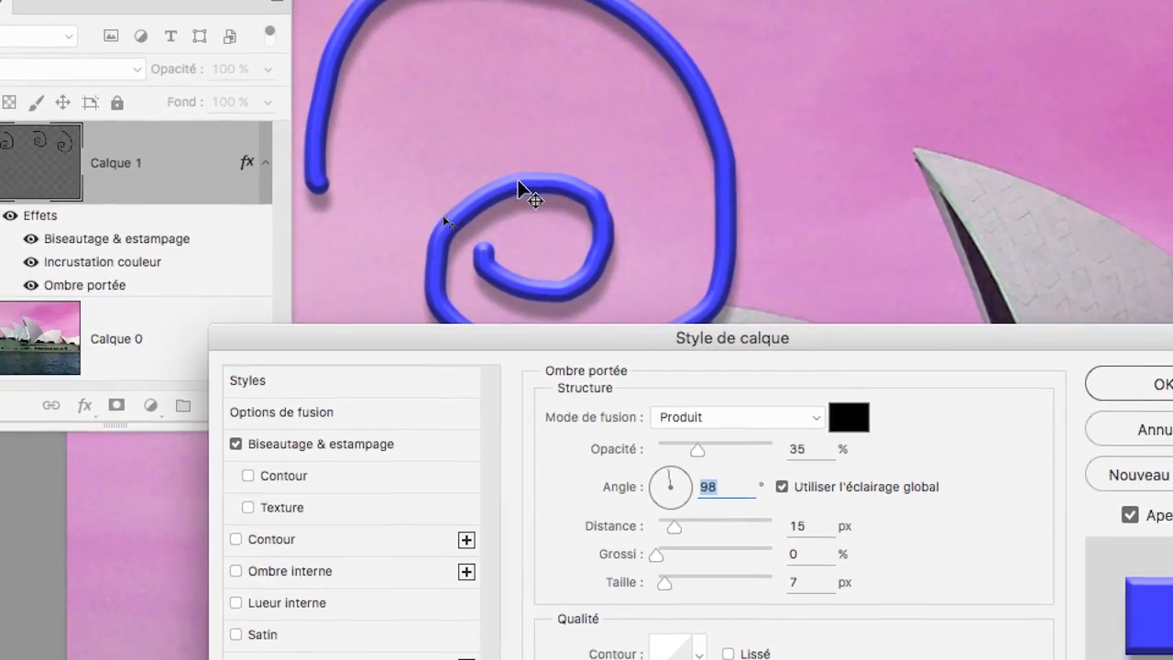
- Set the drop shadow's global light angle to 115° and apply the layer style to Calque 1
{"action": "left_click", "coordinate": [426, 443]}
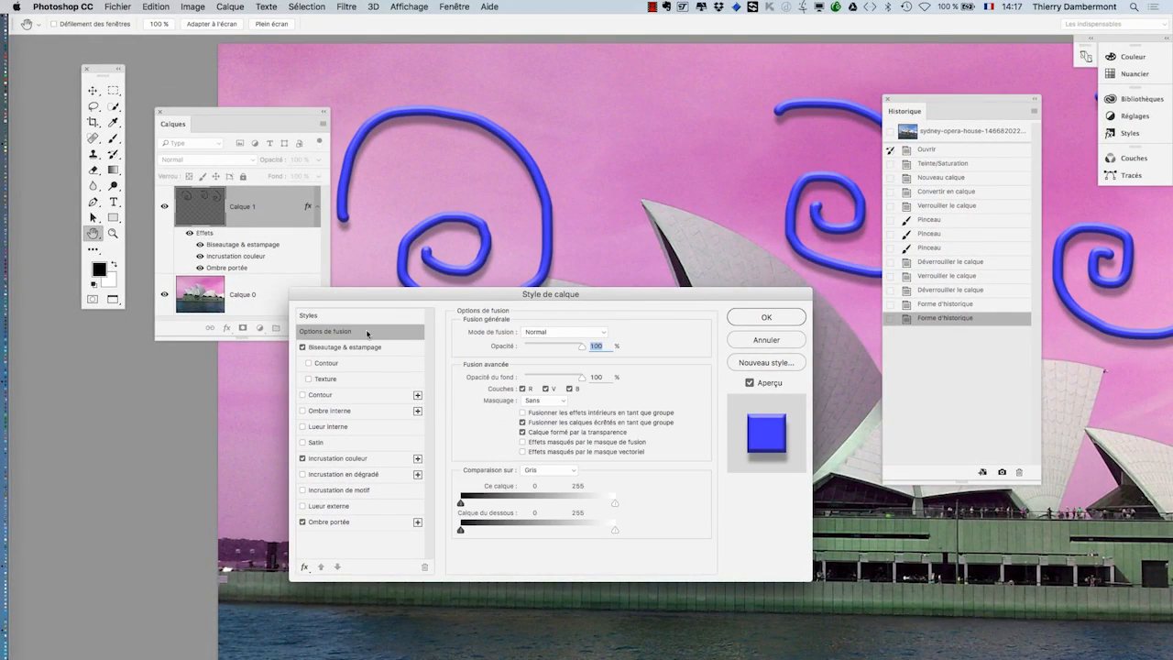
{"action": "left_click_drag", "start_coordinate": [528, 304], "coordinate": [805, 115]}
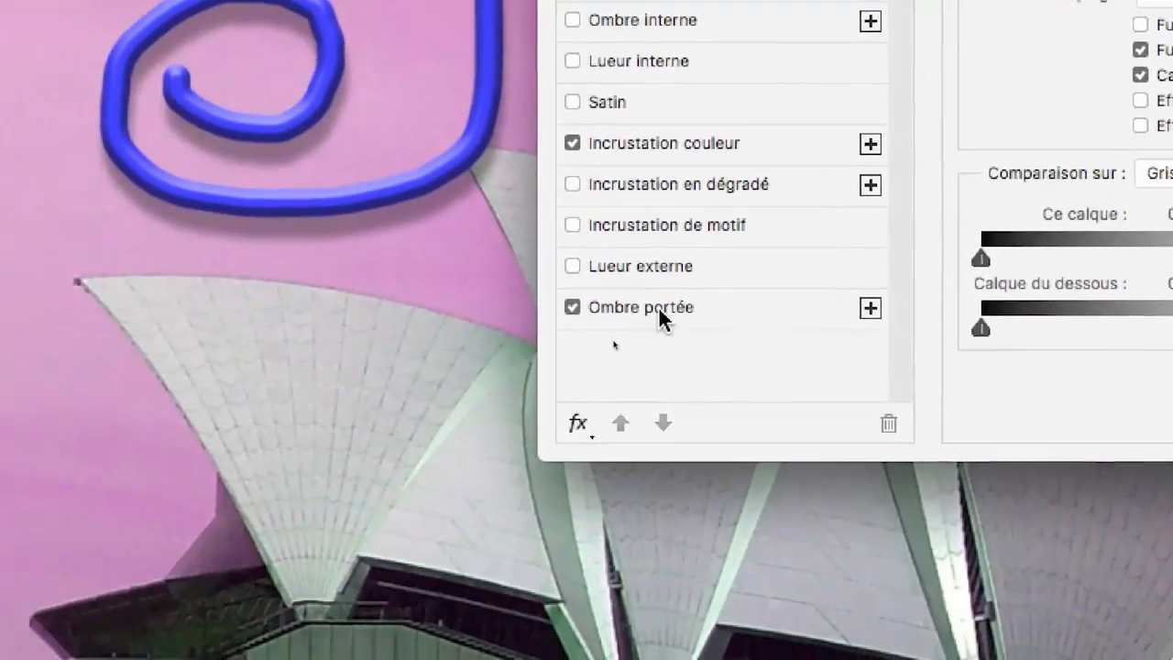
{"action": "left_click", "coordinate": [658, 307]}
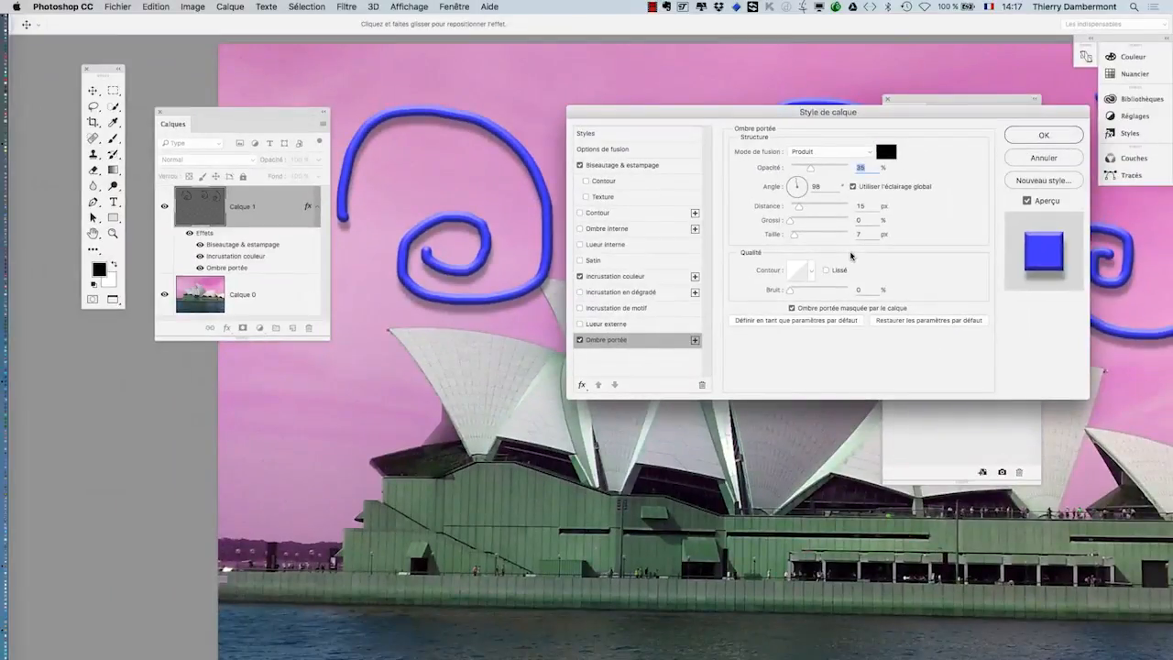
{"action": "left_click", "coordinate": [738, 129]}
{"action": "left_click_drag", "start_coordinate": [792, 190], "coordinate": [790, 198]}
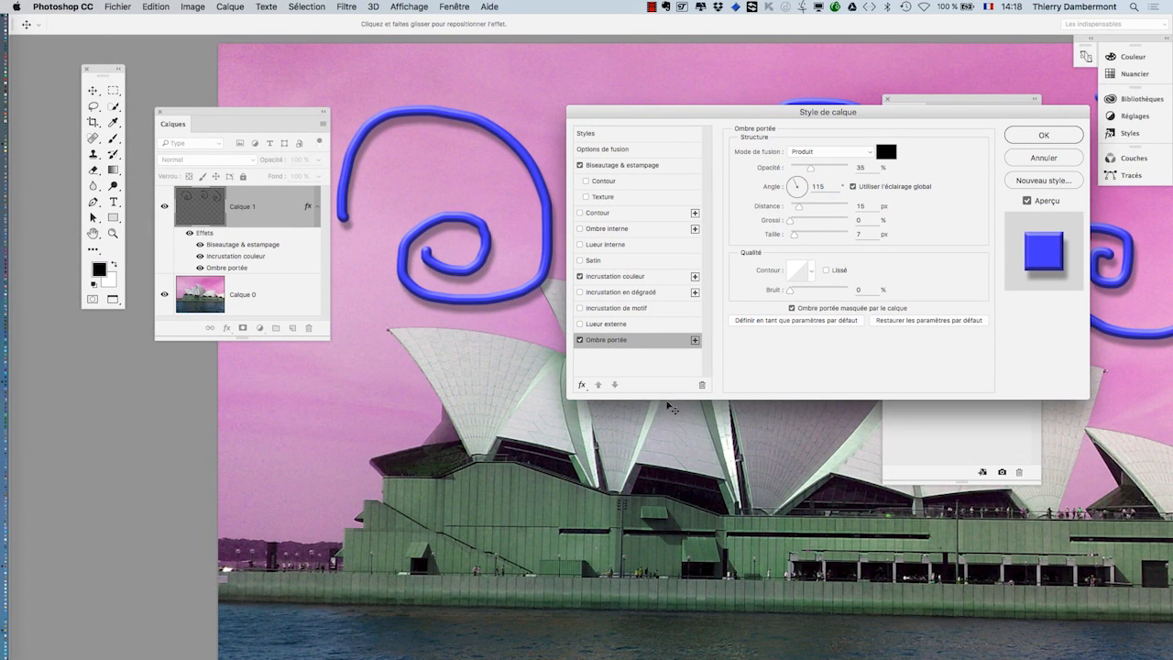
{"action": "left_click", "coordinate": [1041, 135]}
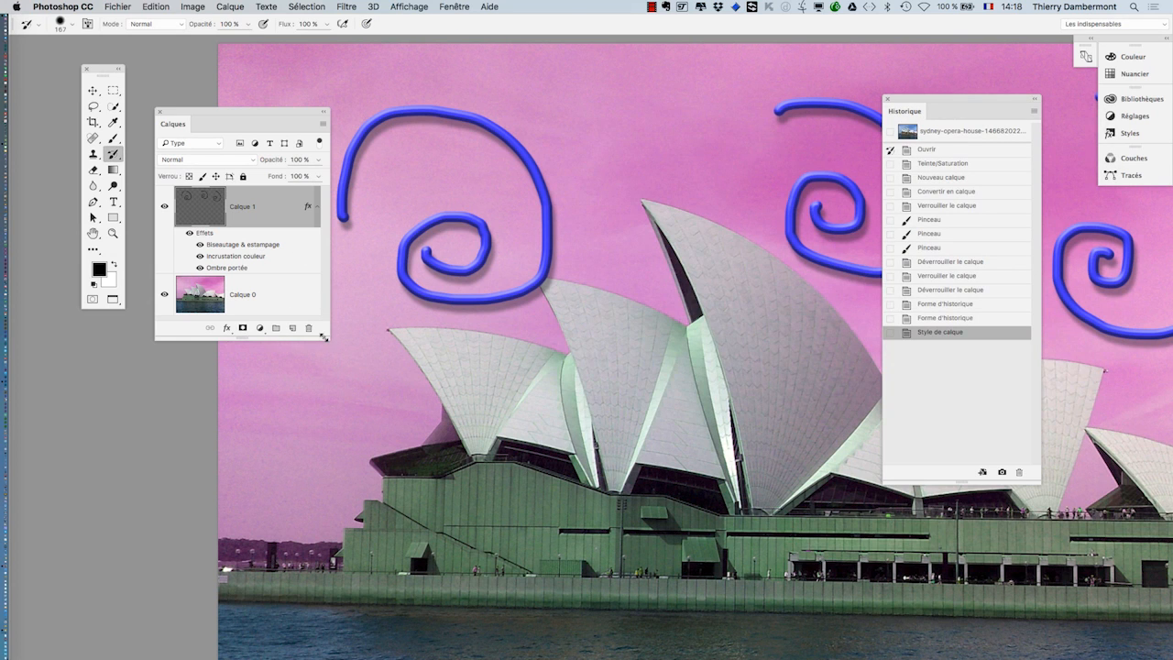
- Enlarge the Calques panel and place it below the spirals, with the whole image in view
{"action": "left_click_drag", "start_coordinate": [325, 338], "coordinate": [494, 363]}
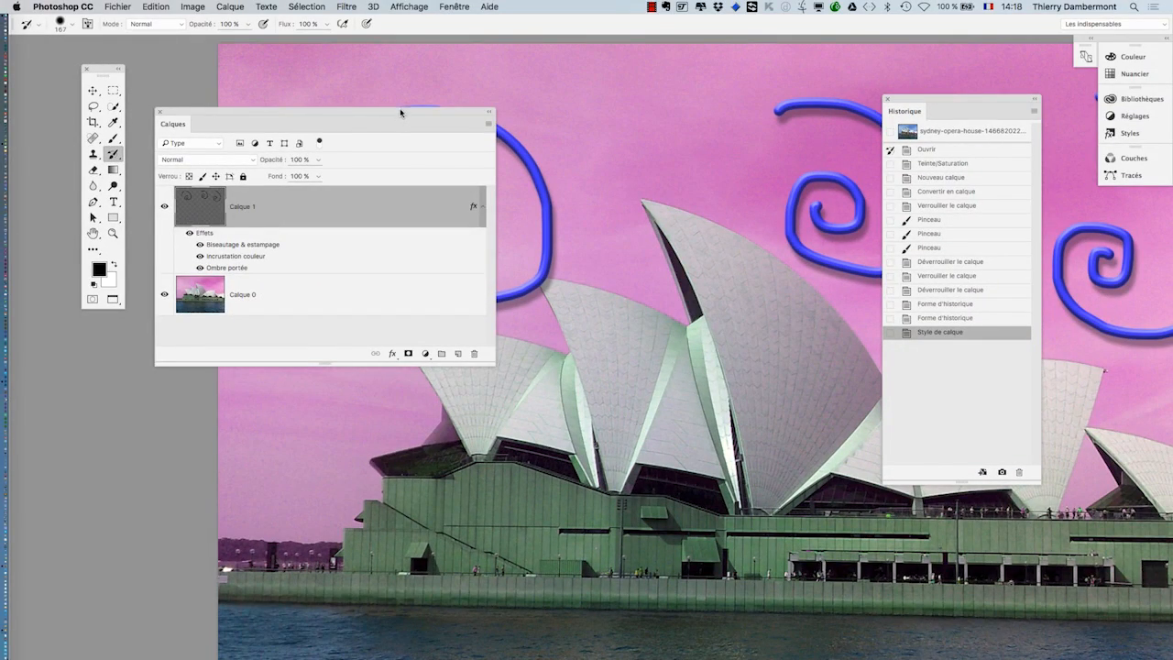
{"action": "left_click_drag", "start_coordinate": [400, 111], "coordinate": [339, 379]}
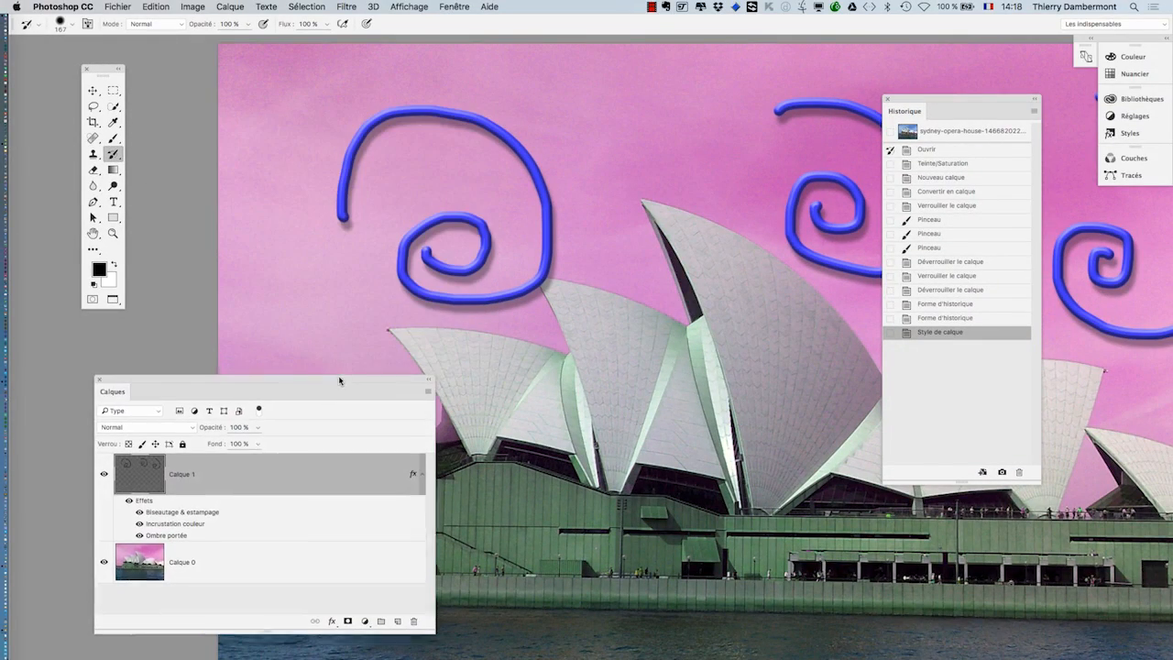
{"action": "scroll", "coordinate": [650, 393], "scroll_direction": "down", "scroll_amount": 3}
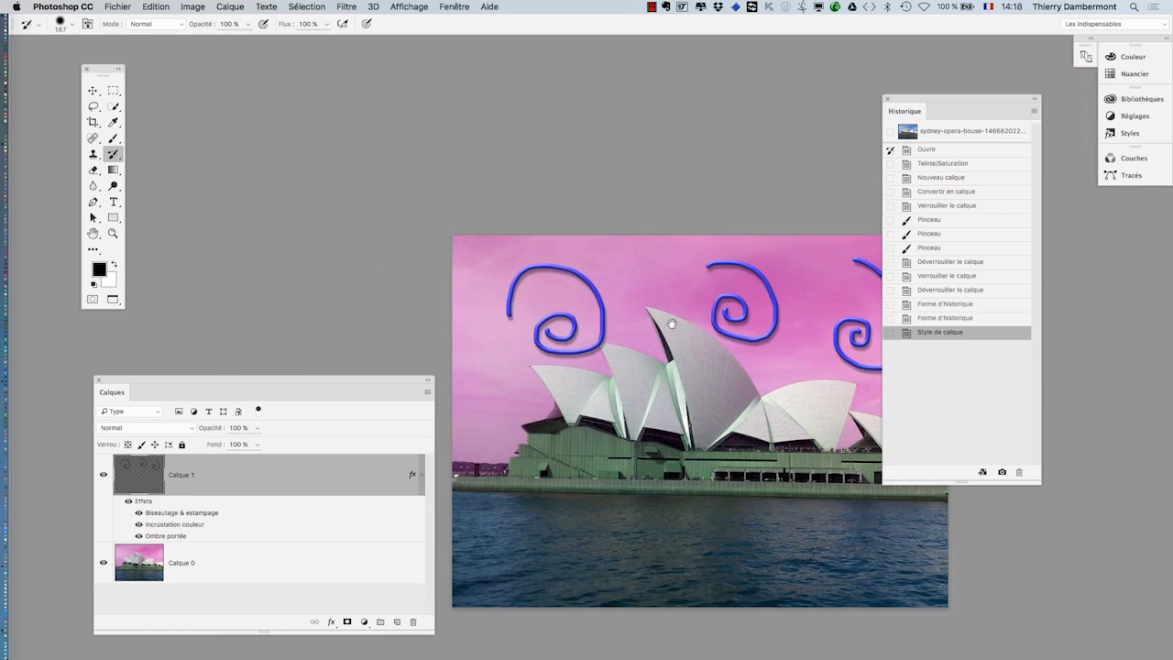
{"action": "left_click_drag", "start_coordinate": [672, 323], "coordinate": [436, 195]}
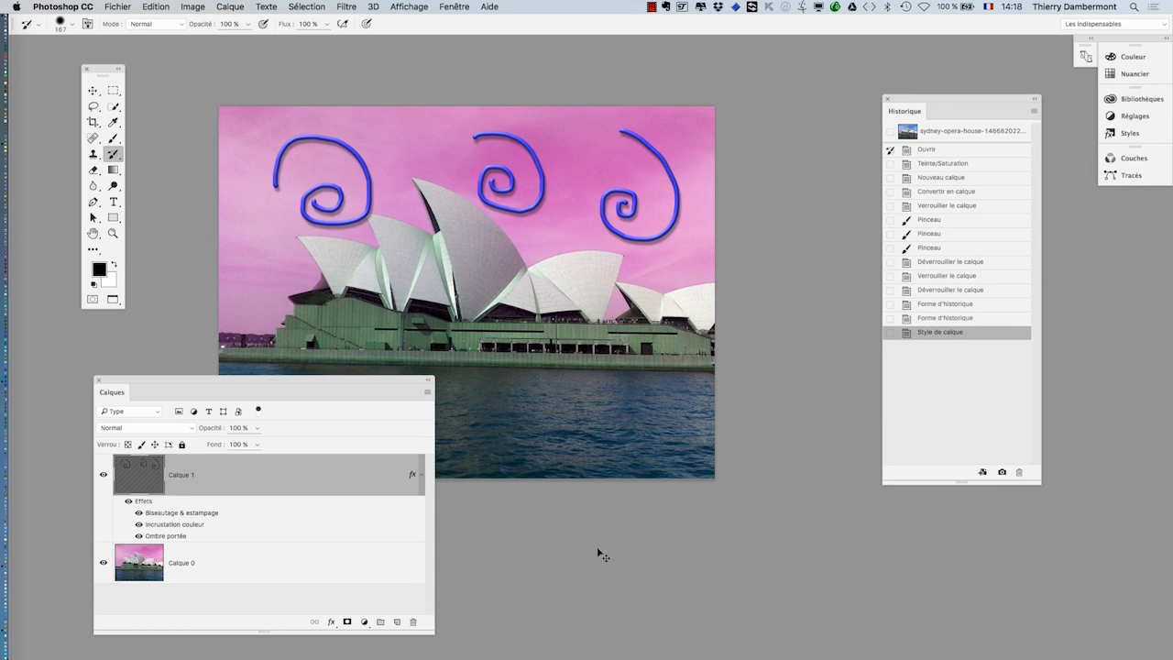
- Return to Photoshop and move the Calques panel off the image, over the Historique panel
{"action": "key", "text": "super+Tab"}
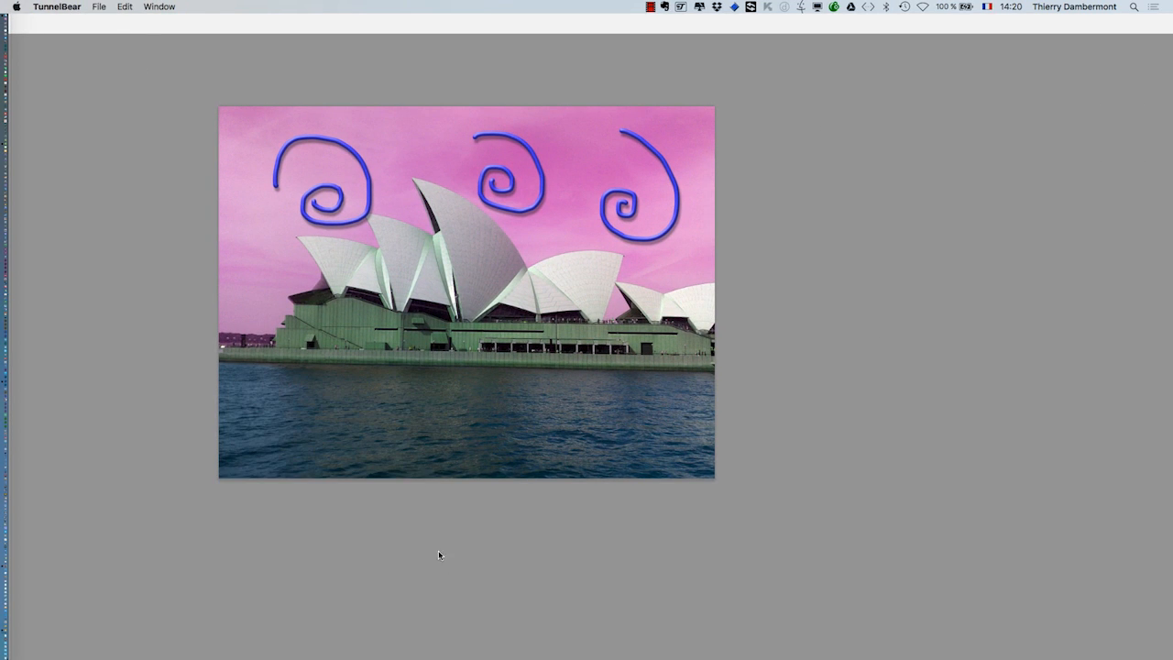
{"action": "left_click", "coordinate": [440, 552]}
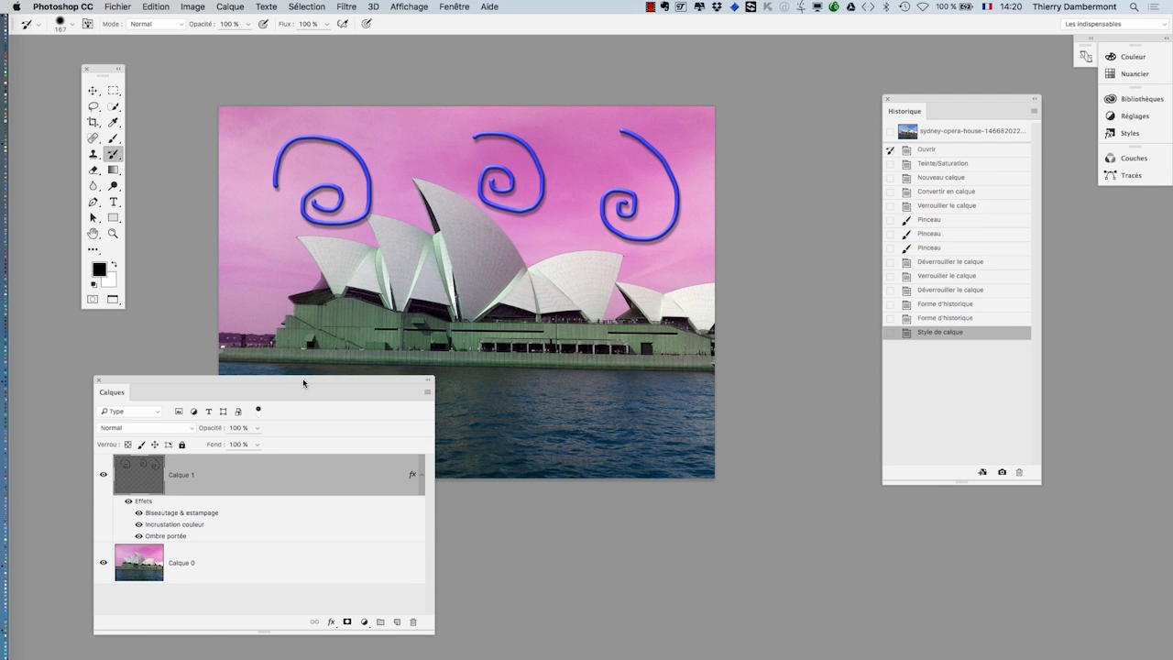
{"action": "left_click_drag", "start_coordinate": [304, 383], "coordinate": [964, 194]}
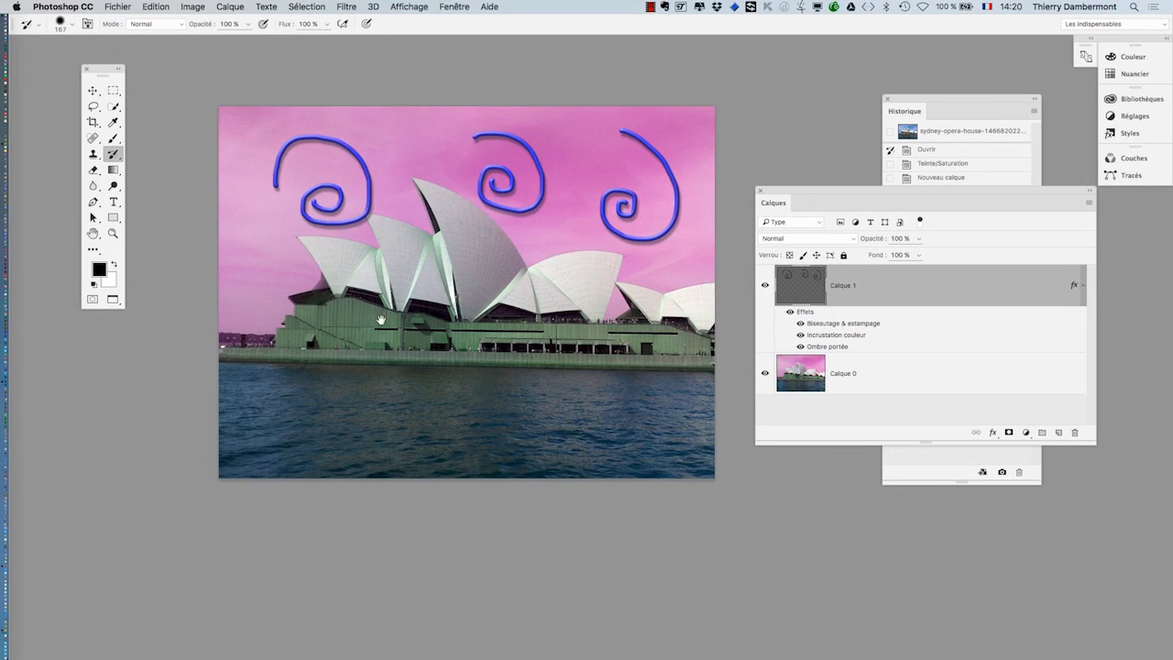
- Reposition the image, move the Calques panel beside it and make that panel narrower
{"action": "mouse_move", "coordinate": [420, 302]}
{"action": "left_mouse_down"}
{"action": "mouse_move", "coordinate": [404, 319]}
{"action": "mouse_move", "coordinate": [361, 304]}
{"action": "mouse_move", "coordinate": [367, 321]}
{"action": "left_mouse_up"}
{"action": "left_click_drag", "start_coordinate": [805, 191], "coordinate": [738, 149]}
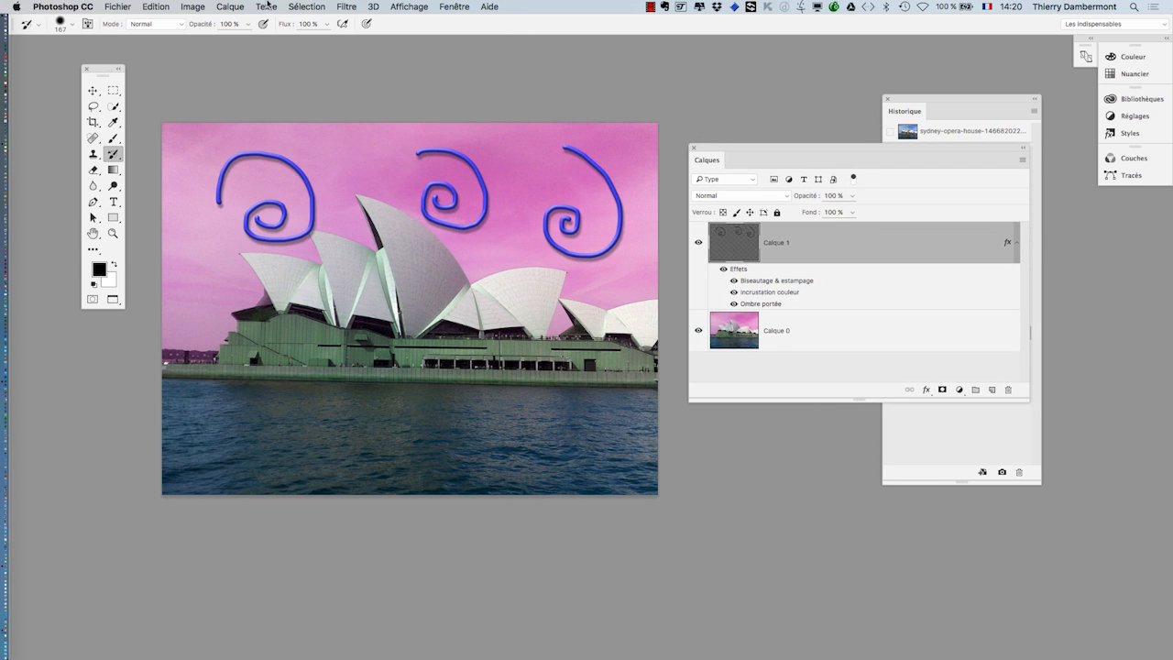
{"action": "left_click", "coordinate": [237, 7]}
{"action": "left_click", "coordinate": [766, 67]}
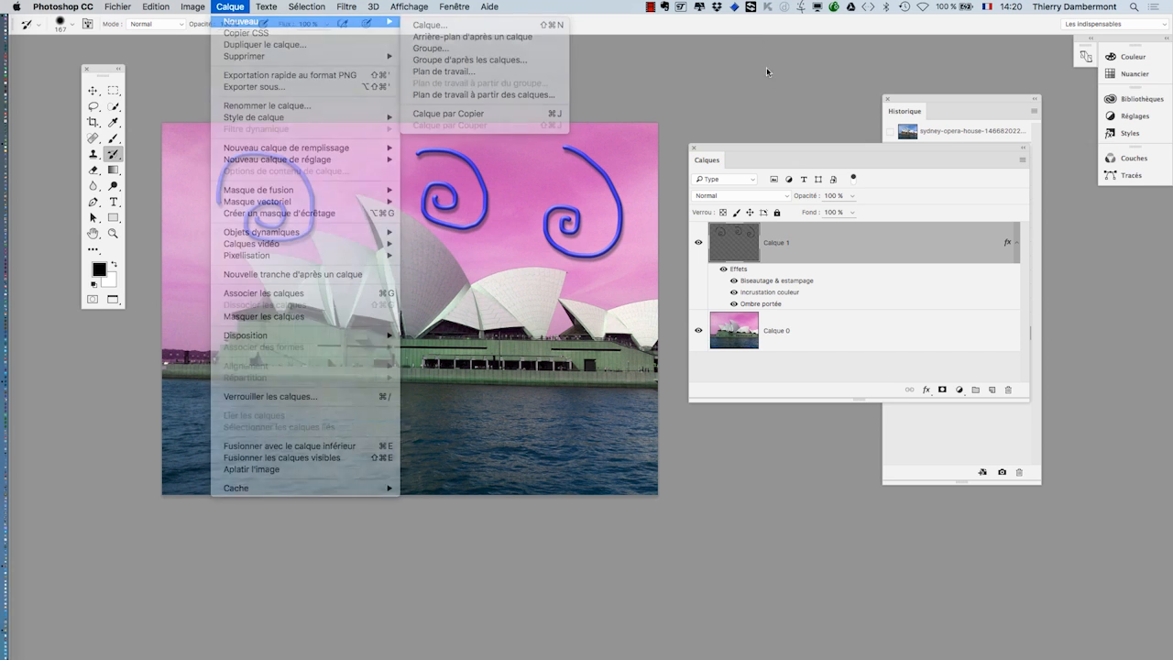
{"action": "left_click_drag", "start_coordinate": [837, 155], "coordinate": [834, 72]}
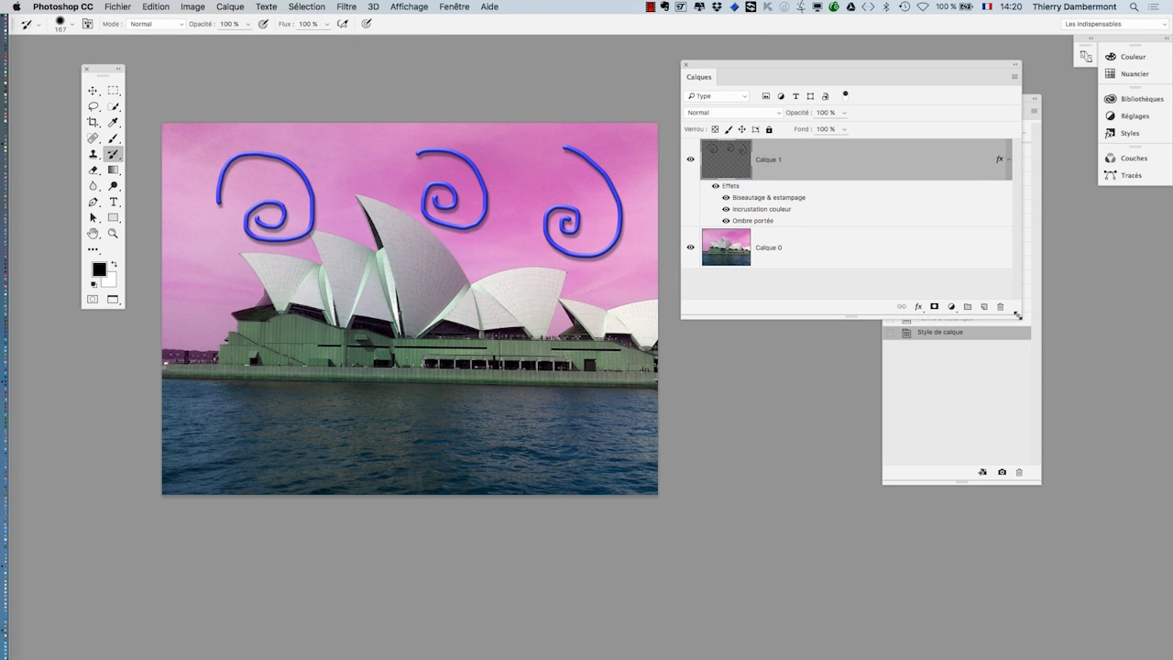
{"action": "left_click_drag", "start_coordinate": [1017, 314], "coordinate": [952, 316]}
- Save the document with its layers as Format de document volumineux in the "historique dans Photoshop" folder
{"action": "left_click", "coordinate": [117, 6]}
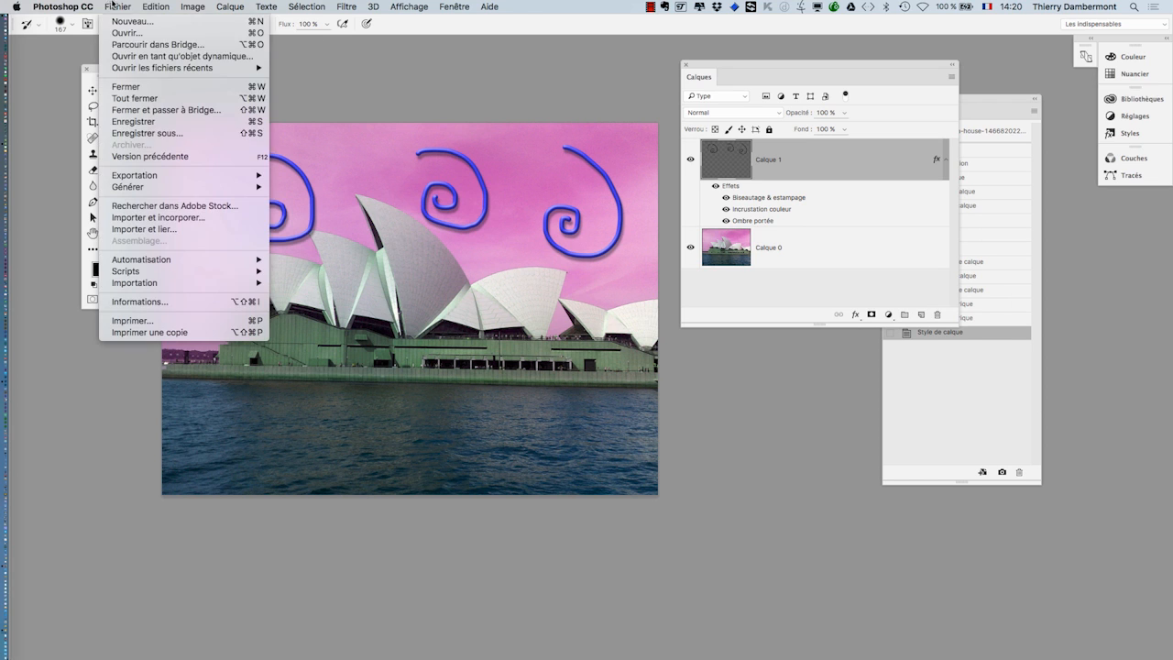
{"action": "left_click", "coordinate": [180, 134]}
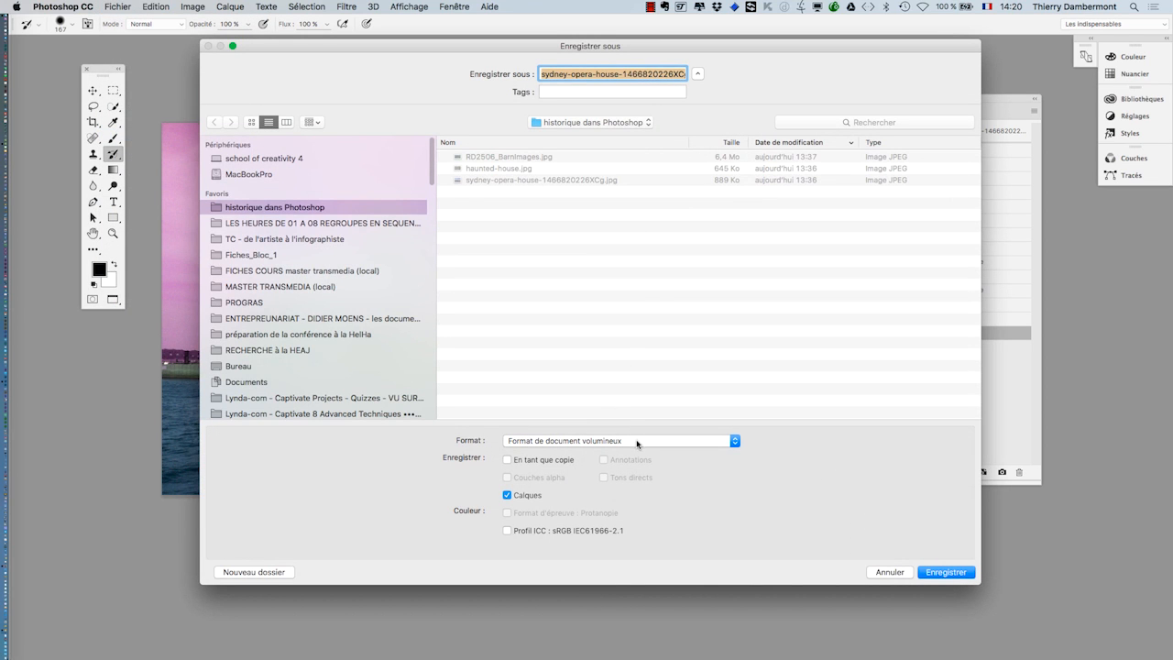
{"action": "left_click", "coordinate": [954, 575]}
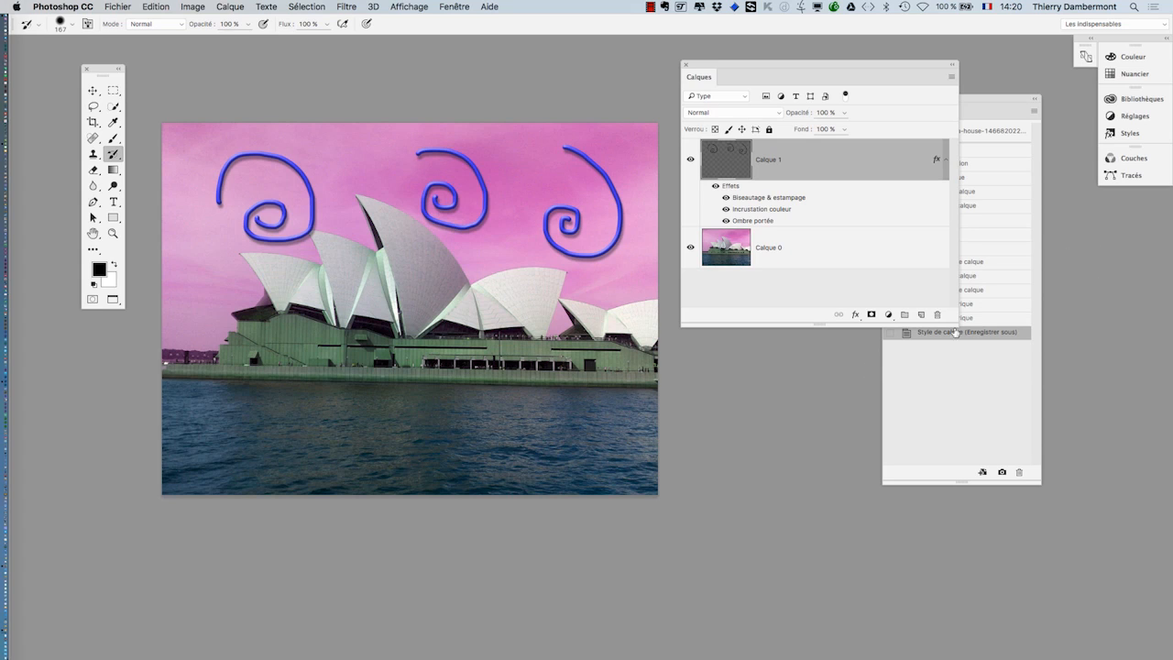
- Resize the Calques panel to a tall, narrow shape that uncovers the Historique panel, and close the document
{"action": "left_click_drag", "start_coordinate": [954, 320], "coordinate": [867, 477]}
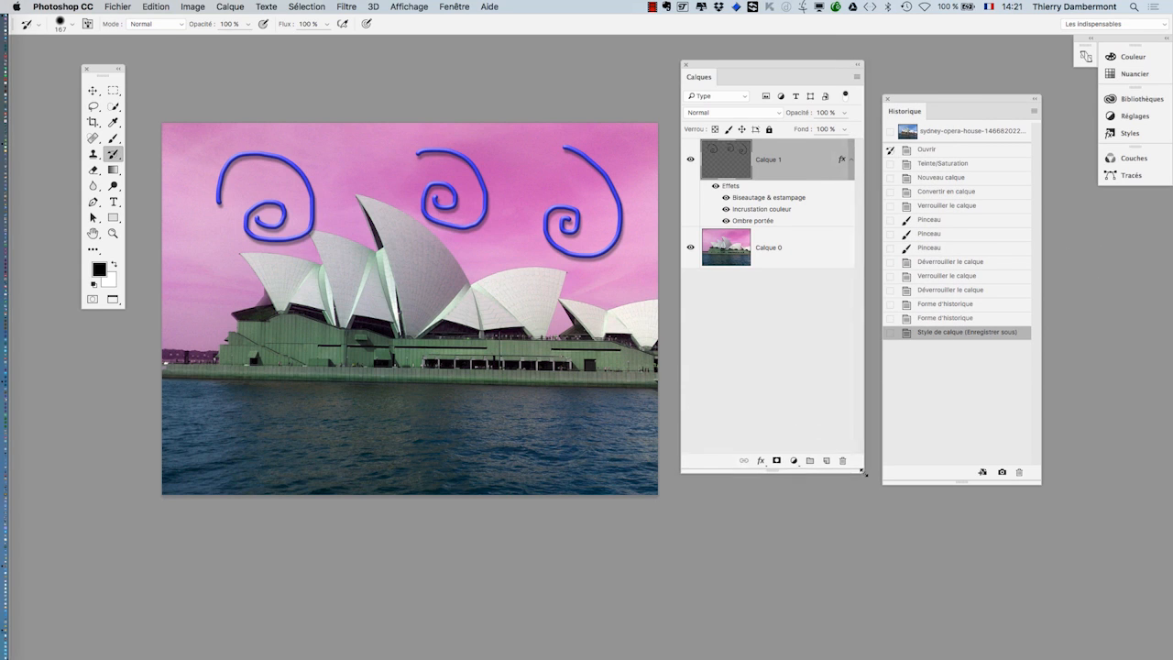
{"action": "left_click", "coordinate": [108, 5]}
{"action": "left_click", "coordinate": [131, 87]}
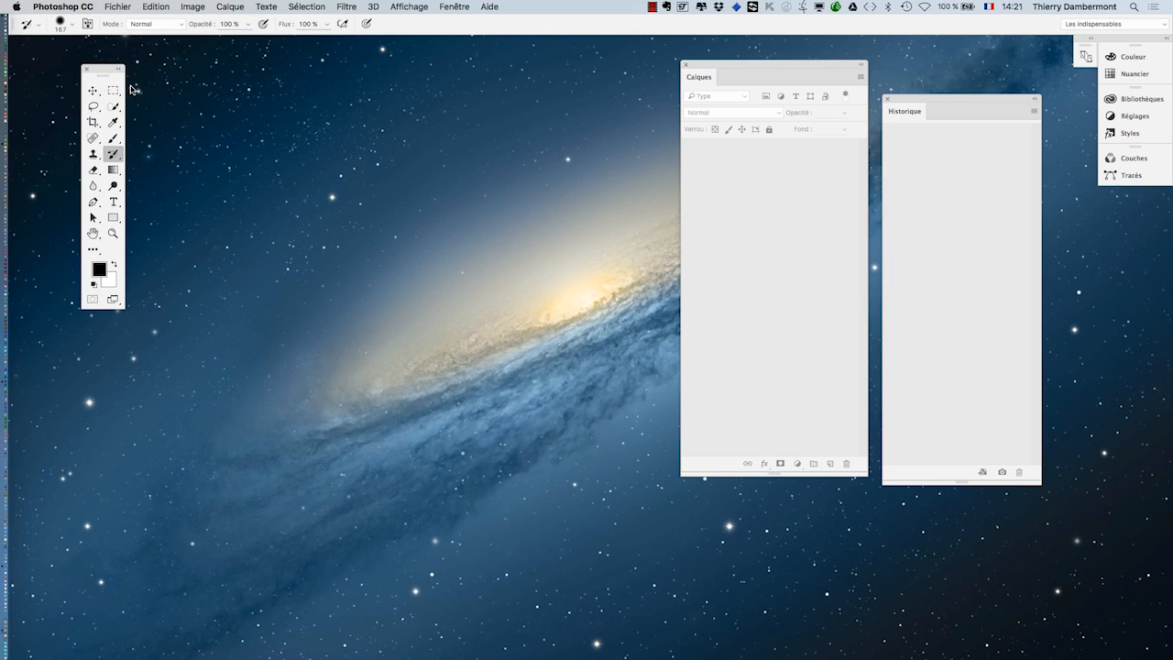
{"action": "key", "text": "super+h"}
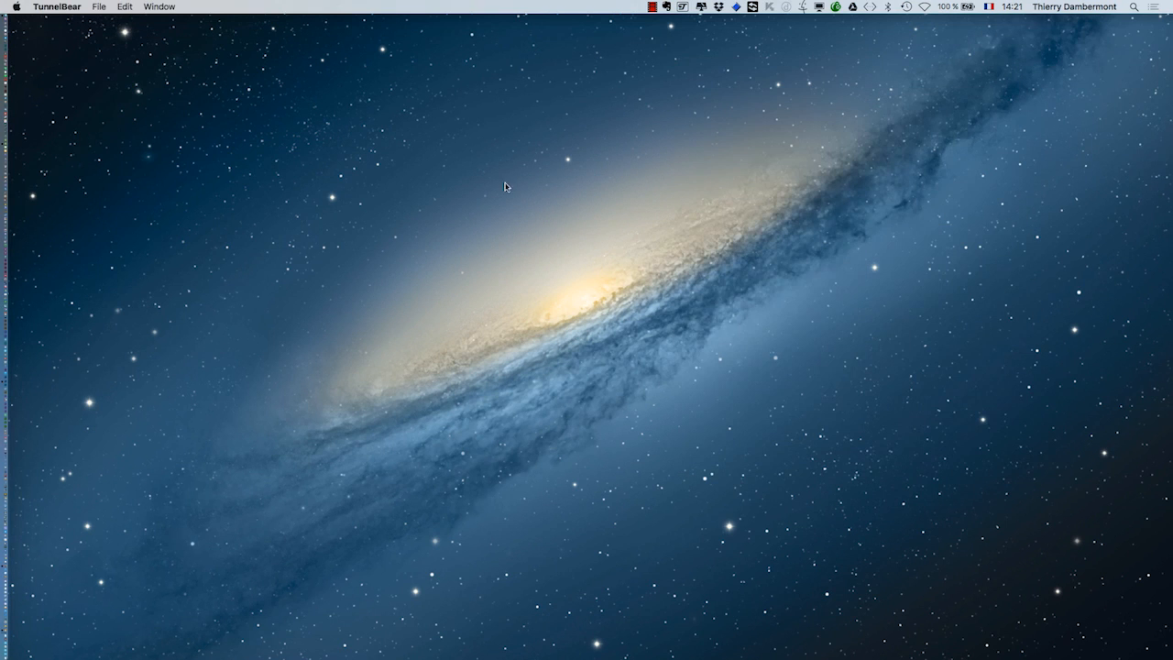
{"action": "key", "text": "super+Tab"}
{"action": "left_click", "coordinate": [588, 341]}
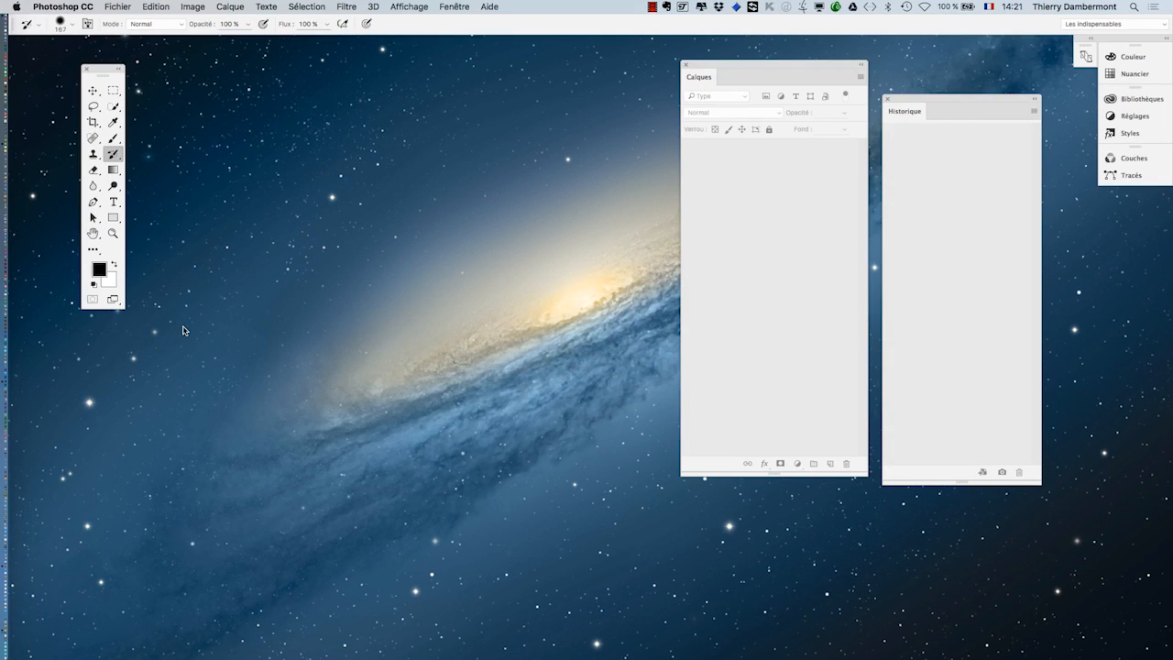
{"action": "left_click", "coordinate": [117, 5]}
{"action": "mouse_move", "coordinate": [127, 69]}
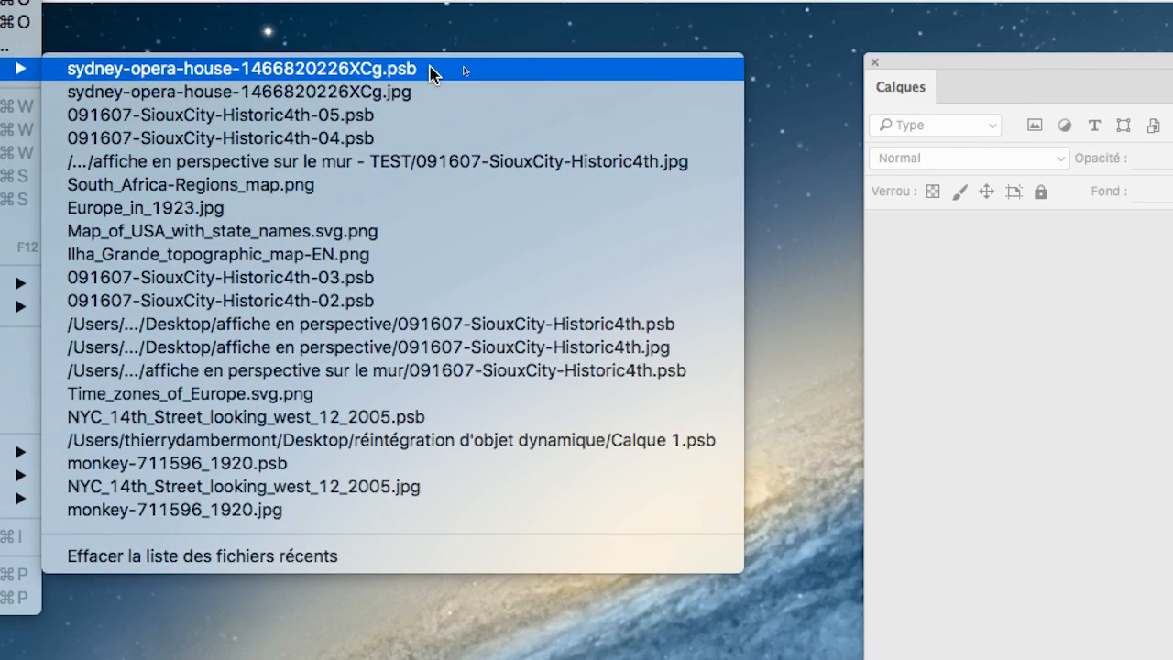
{"action": "left_click", "coordinate": [430, 72]}
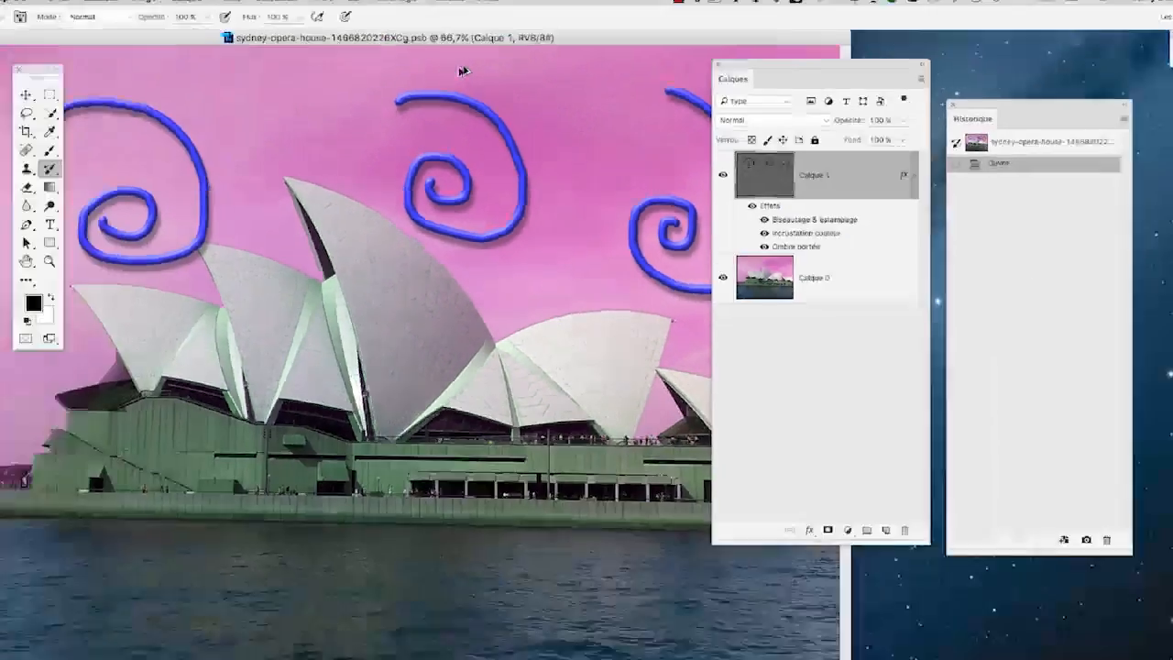
- Show the reopened image in full-screen mode, reduced to fit beside the panels, and align the Historique panel with the Calques panel
{"action": "key", "text": "f"}
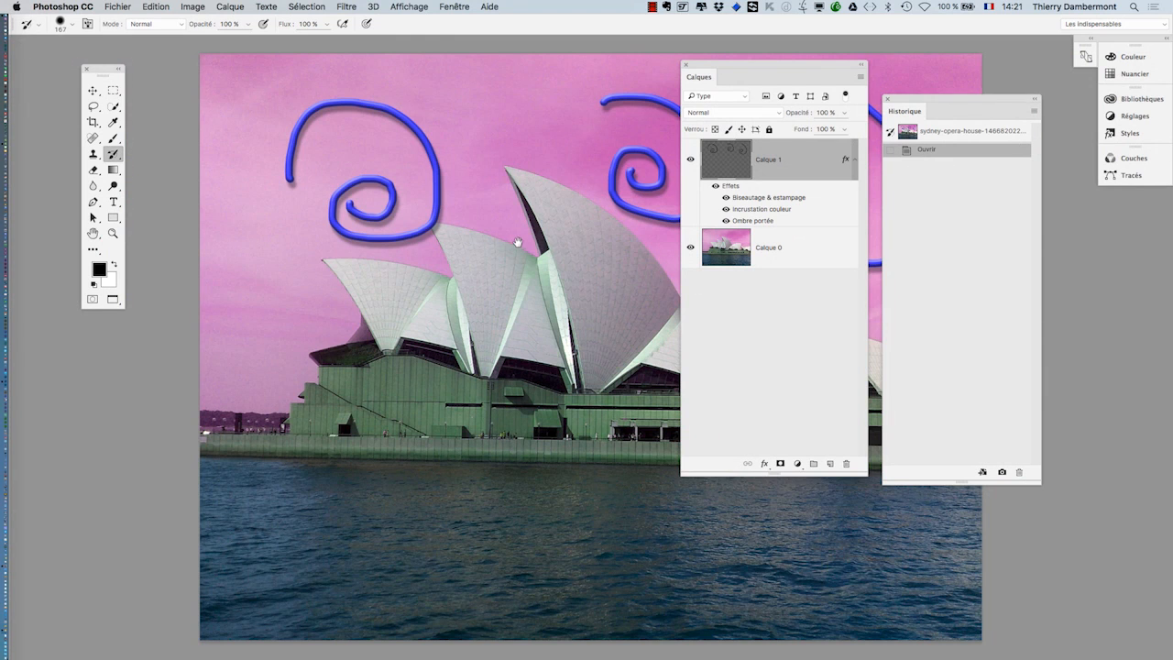
{"action": "left_click", "coordinate": [518, 240], "text": "alt"}
{"action": "left_click_drag", "start_coordinate": [524, 260], "coordinate": [366, 237]}
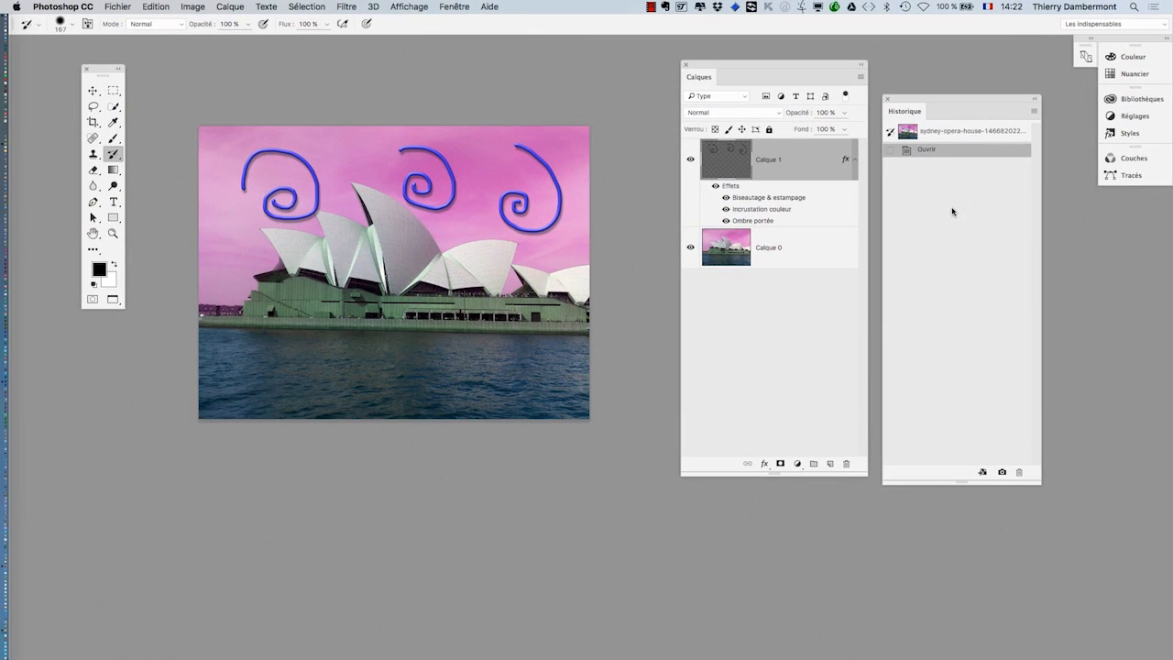
{"action": "left_click_drag", "start_coordinate": [957, 104], "coordinate": [959, 68]}
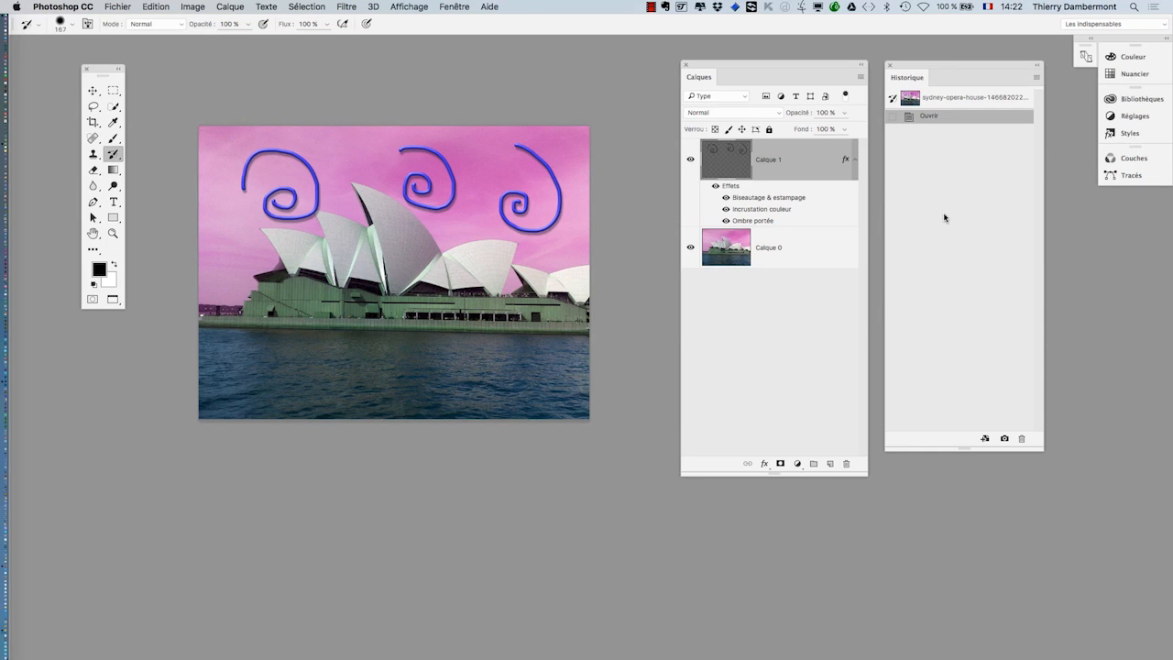
{"action": "left_click", "coordinate": [490, 82]}
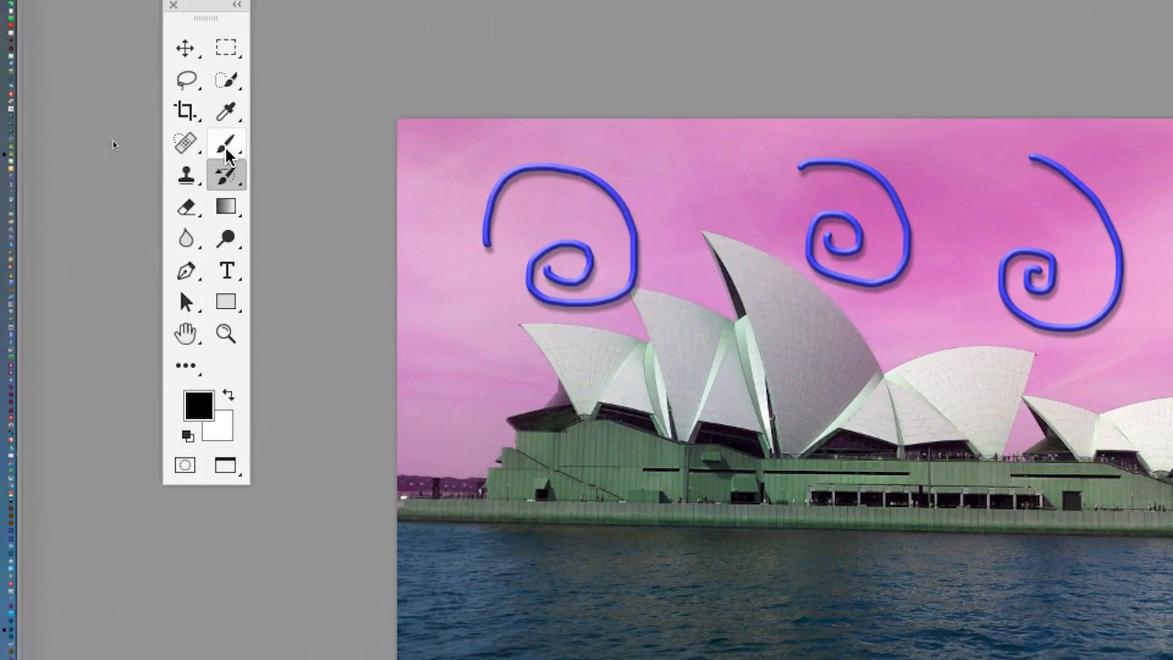
- Paint three large round dots on Calque 1 with an enlarged brush, two below the first spiral and one between the other spirals
{"action": "left_click", "coordinate": [226, 148]}
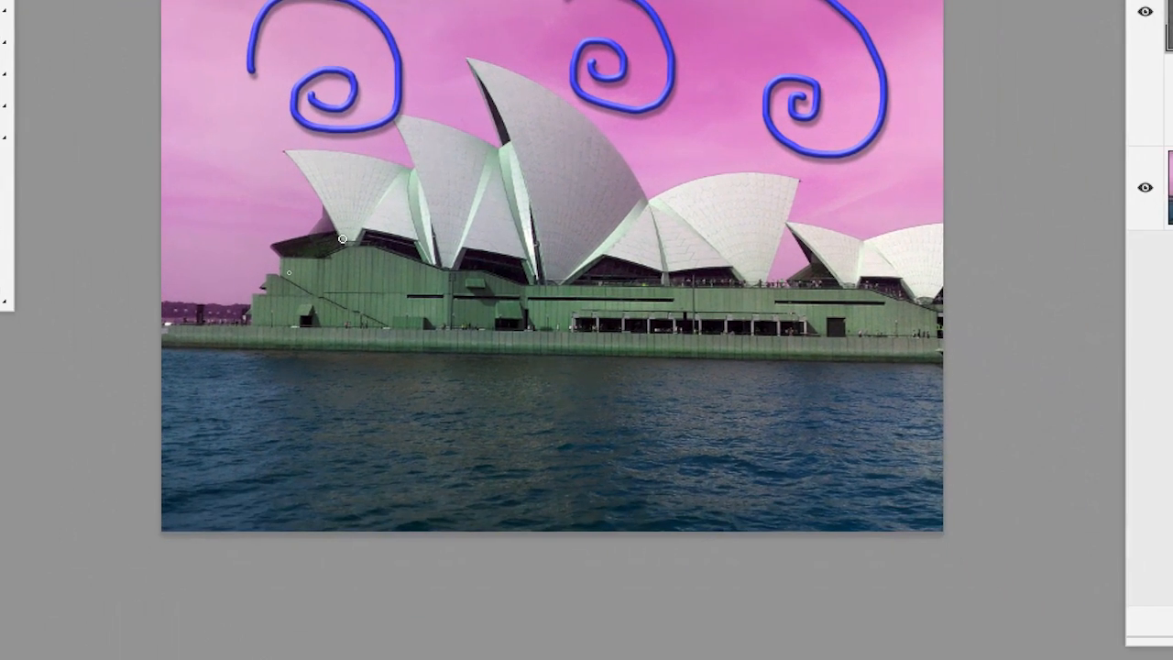
{"action": "left_click_drag", "start_coordinate": [341, 239], "coordinate": [351, 242]}
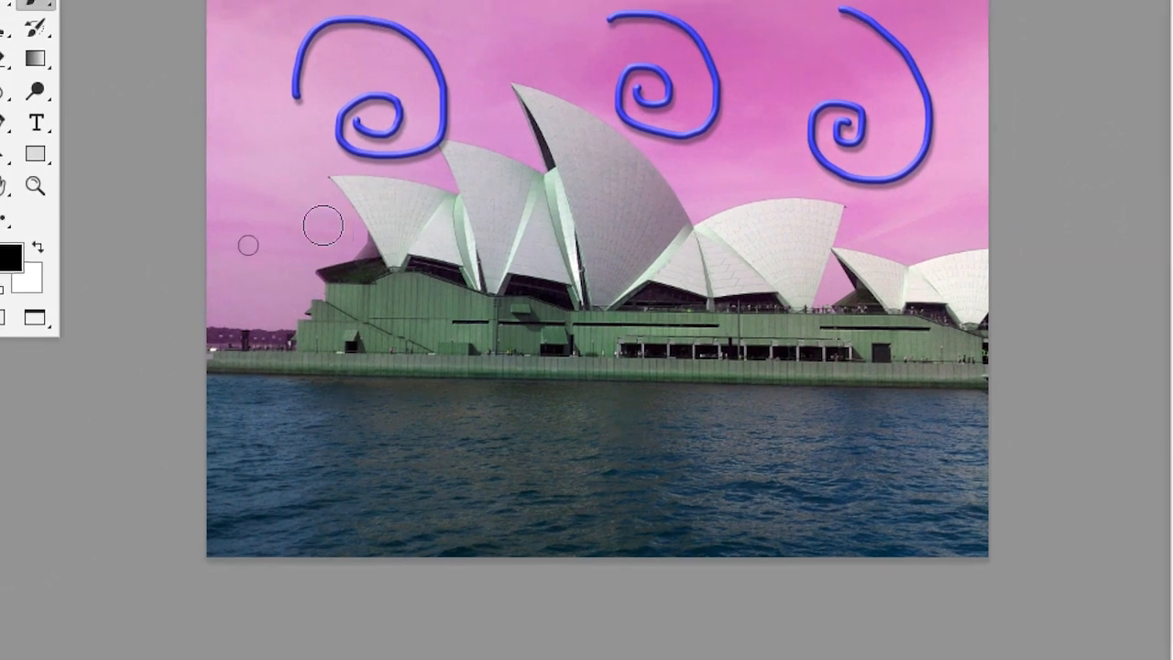
{"action": "left_click", "coordinate": [203, 135]}
{"action": "left_click", "coordinate": [310, 226]}
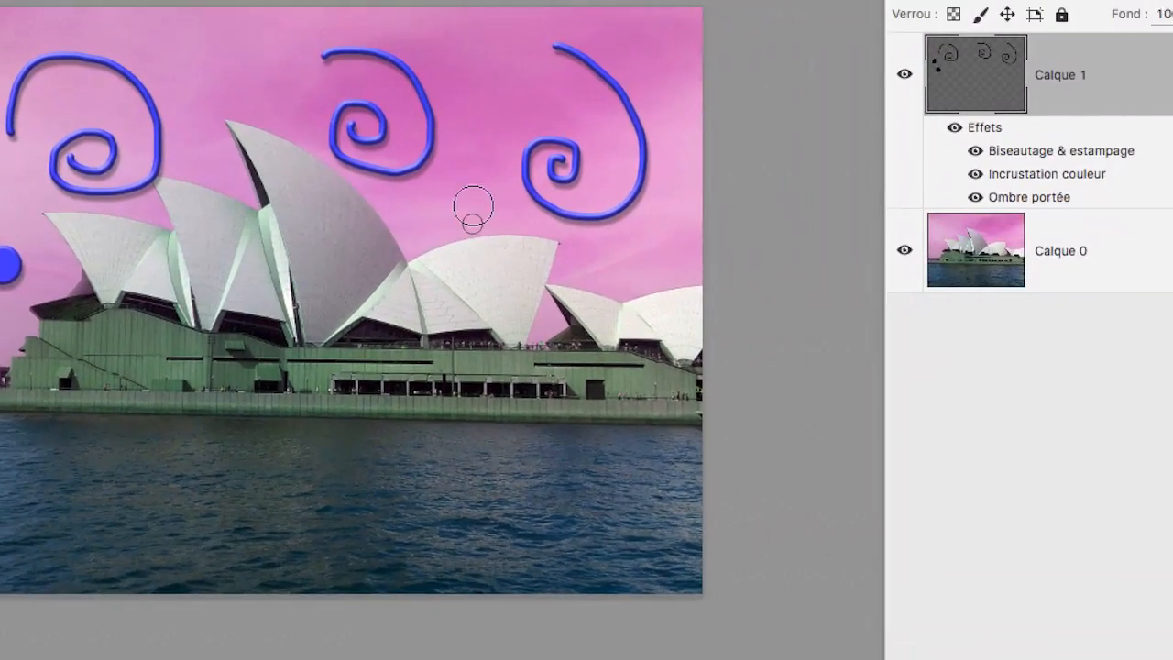
{"action": "left_click", "coordinate": [774, 168]}
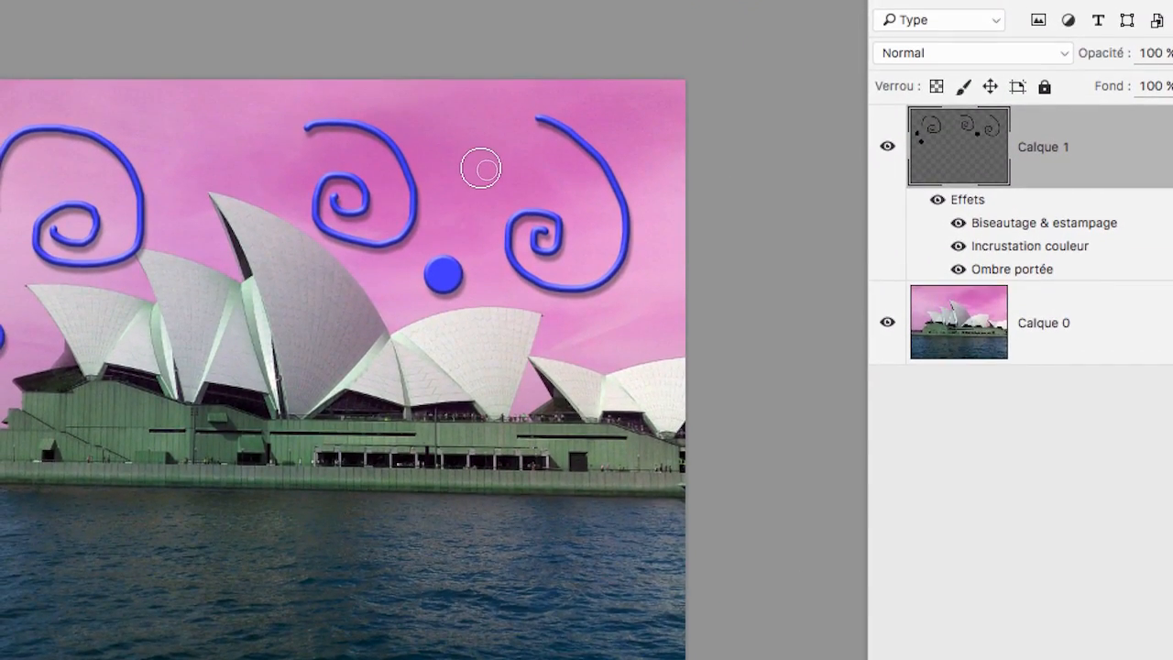
- With a smaller brush, paint a wavy vertical line between the second and third spirals and a winding line around the first spiral
{"action": "left_click_drag", "start_coordinate": [479, 168], "coordinate": [473, 173]}
{"action": "left_click_drag", "start_coordinate": [468, 106], "coordinate": [497, 262]}
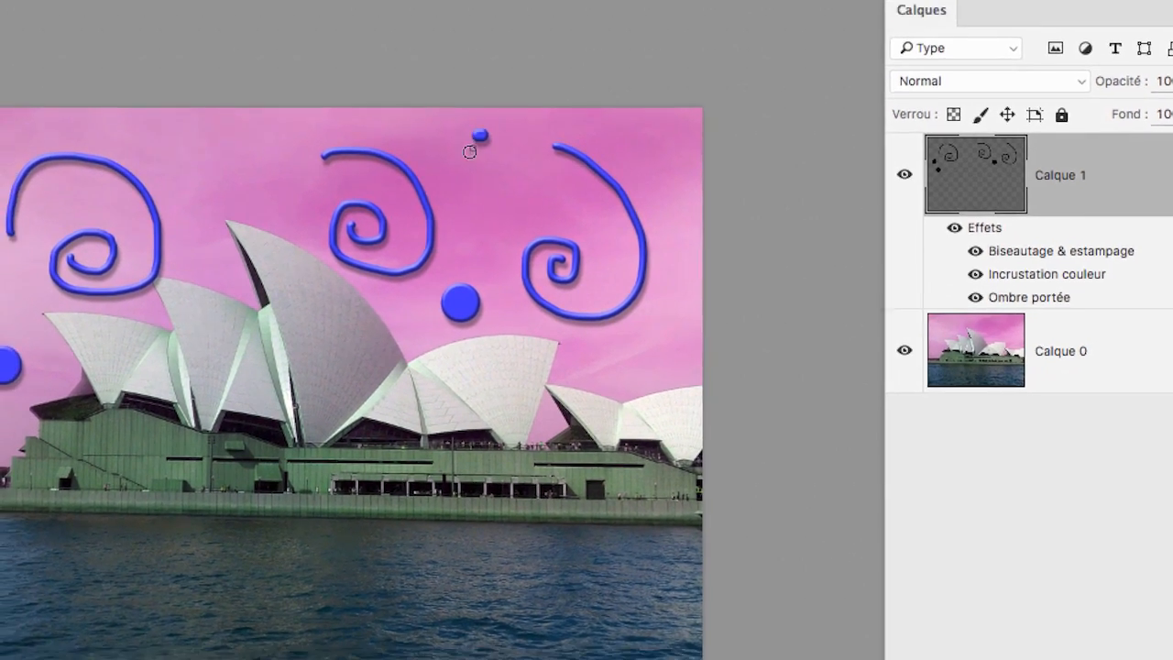
{"action": "left_click_drag", "start_coordinate": [483, 200], "coordinate": [489, 221]}
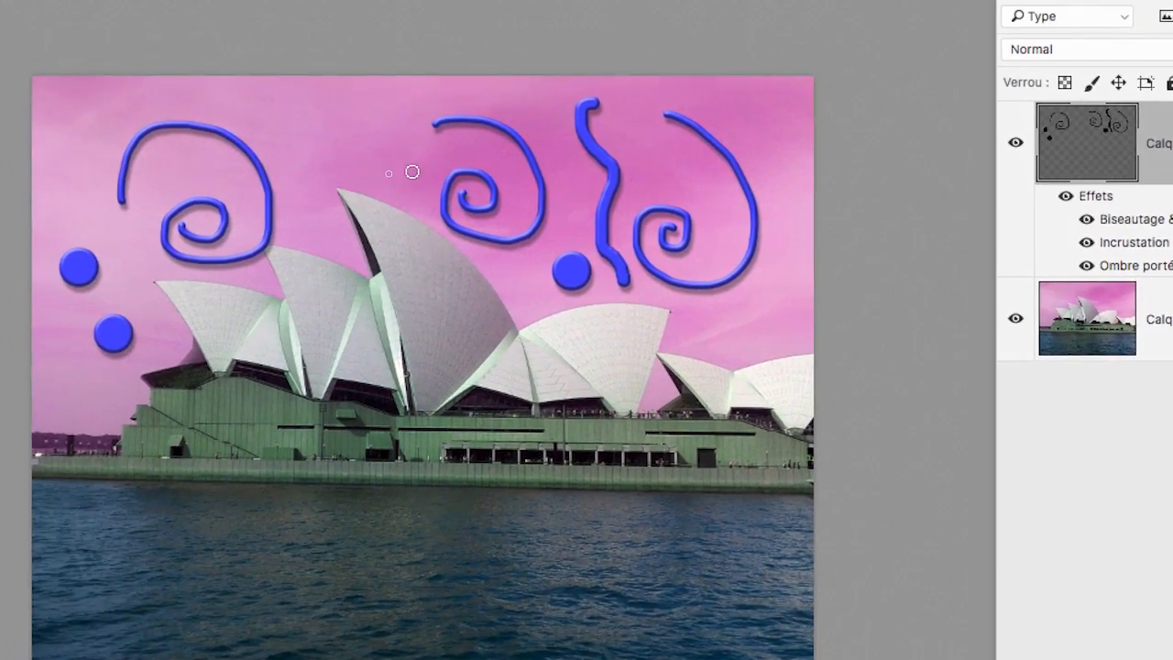
{"action": "mouse_move", "coordinate": [284, 106]}
{"action": "left_mouse_down"}
{"action": "mouse_move", "coordinate": [282, 86]}
{"action": "mouse_move", "coordinate": [223, 87]}
{"action": "left_mouse_up"}
{"action": "mouse_move", "coordinate": [392, 162]}
{"action": "left_mouse_down"}
{"action": "mouse_move", "coordinate": [375, 144]}
{"action": "mouse_move", "coordinate": [324, 141]}
{"action": "mouse_move", "coordinate": [290, 150]}
{"action": "mouse_move", "coordinate": [280, 172]}
{"action": "mouse_move", "coordinate": [323, 229]}
{"action": "mouse_move", "coordinate": [262, 298]}
{"action": "mouse_move", "coordinate": [307, 367]}
{"action": "mouse_move", "coordinate": [362, 310]}
{"action": "left_mouse_up"}
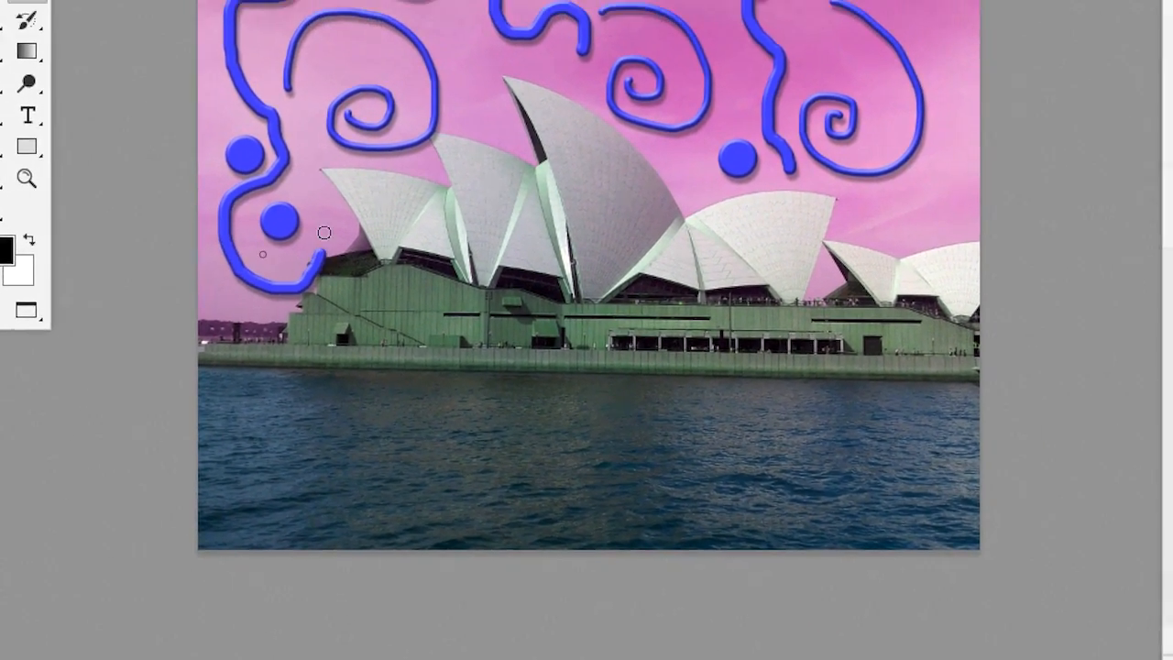
{"action": "mouse_move", "coordinate": [323, 233]}
{"action": "left_mouse_down"}
{"action": "mouse_move", "coordinate": [370, 212]}
{"action": "mouse_move", "coordinate": [558, 201]}
{"action": "left_mouse_up"}
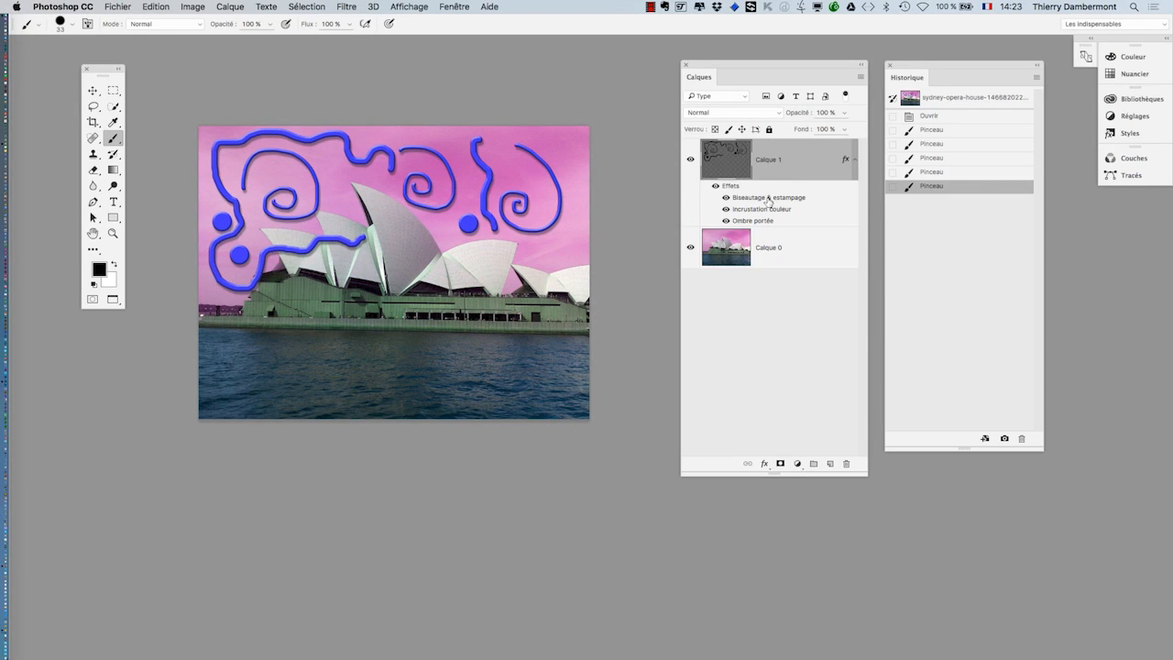
- Replace Calque 1's colour overlay with a red-to-green gradient overlay and set its style to Radial
{"action": "left_click_drag", "start_coordinate": [738, 71], "coordinate": [678, 64]}
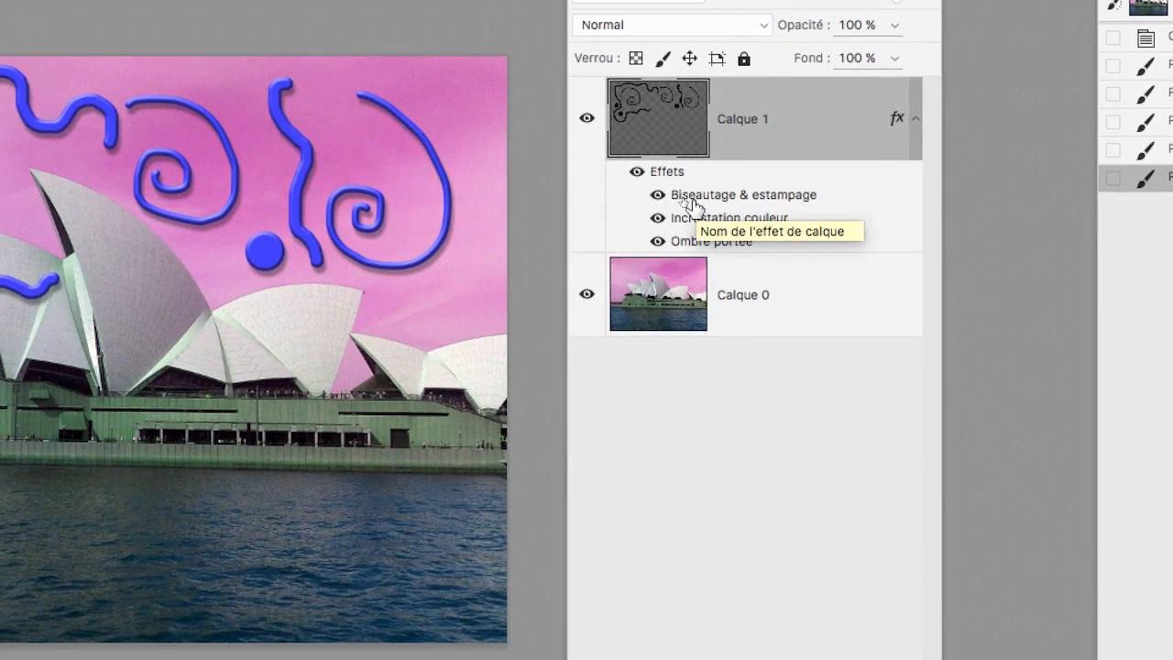
{"action": "double_click", "coordinate": [693, 215]}
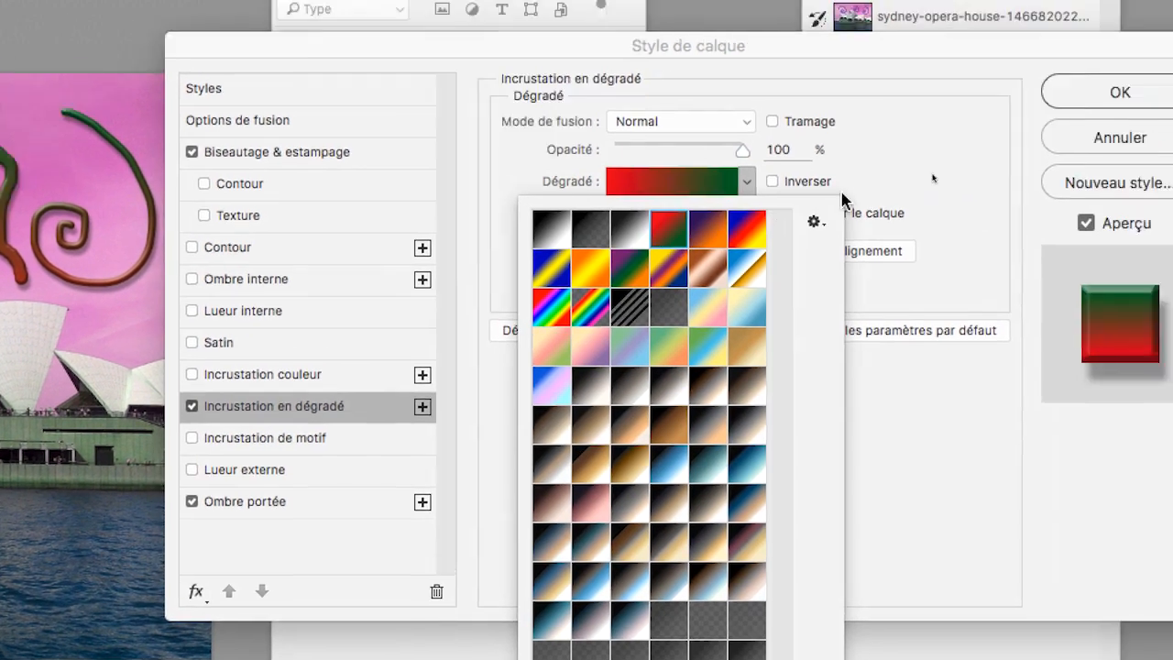
{"action": "left_click", "coordinate": [992, 156]}
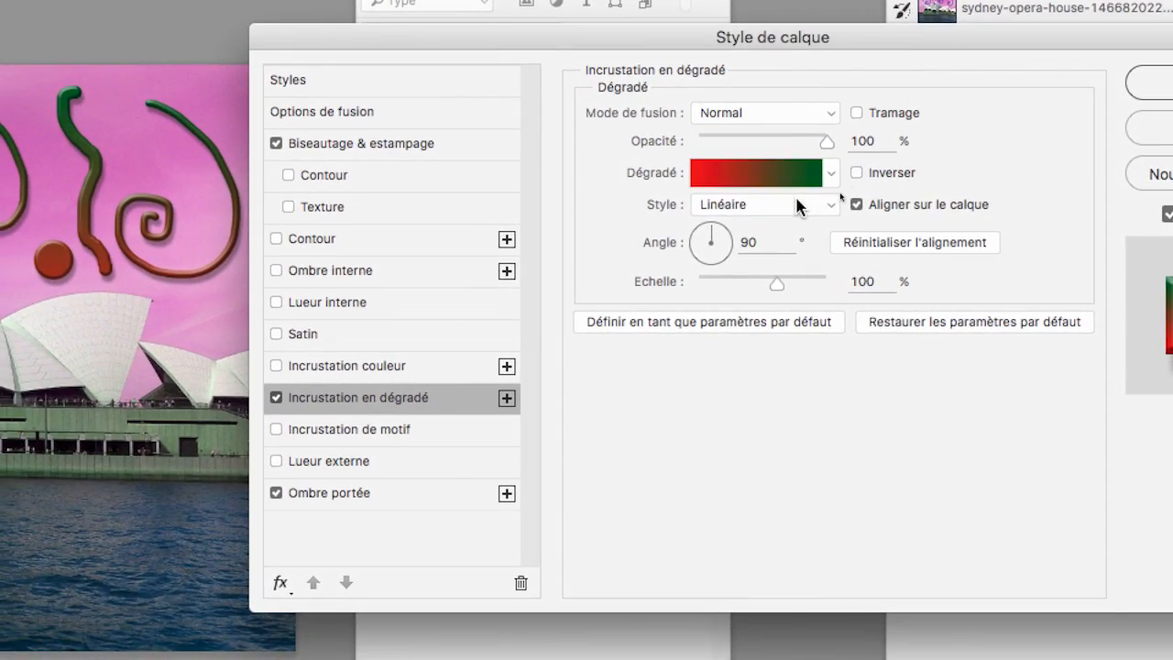
{"action": "left_click", "coordinate": [796, 206]}
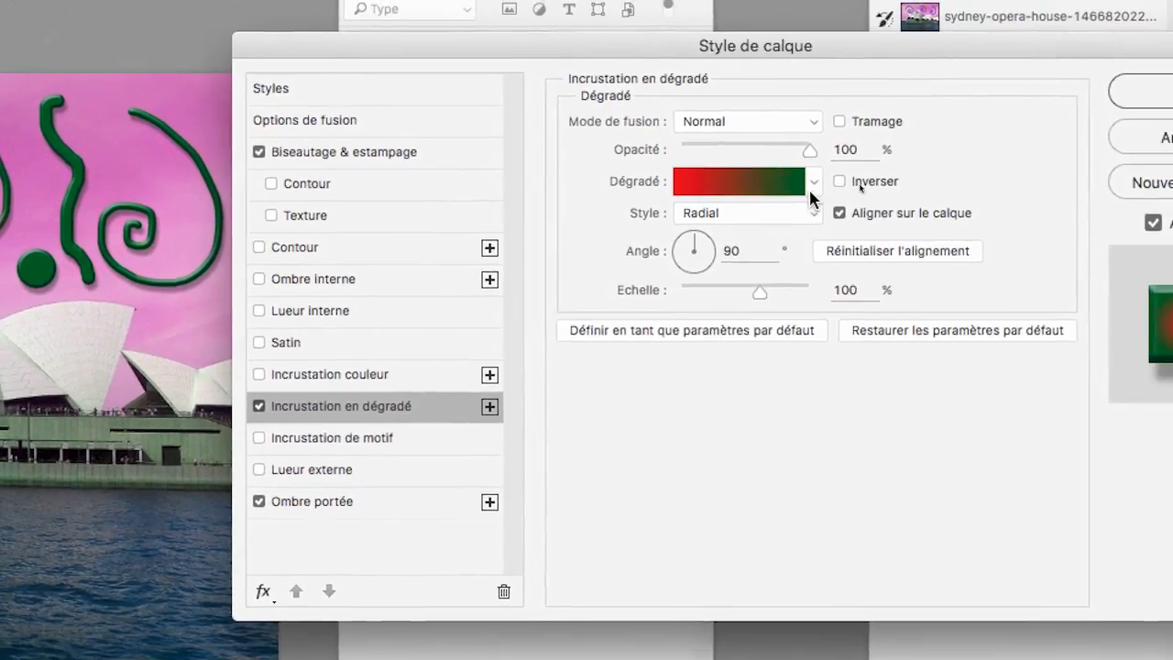
- Try the blue, red and yellow gradient for the overlay and invert its colours
{"action": "left_click", "coordinate": [811, 187]}
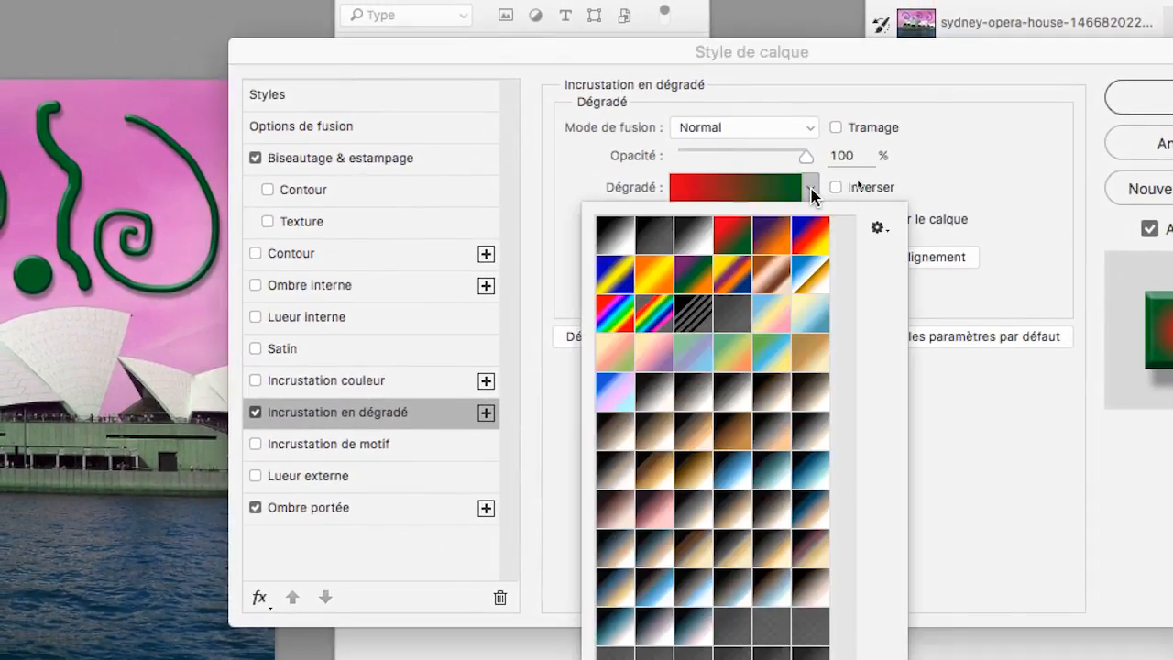
{"action": "left_click", "coordinate": [811, 236]}
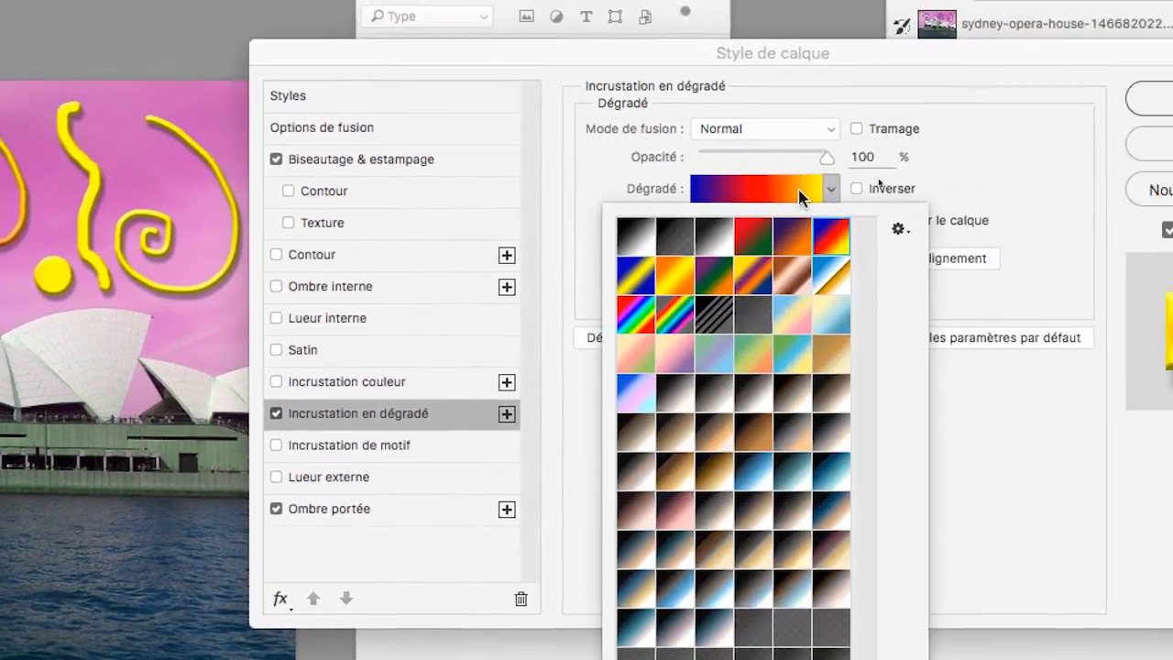
{"action": "left_click", "coordinate": [863, 193]}
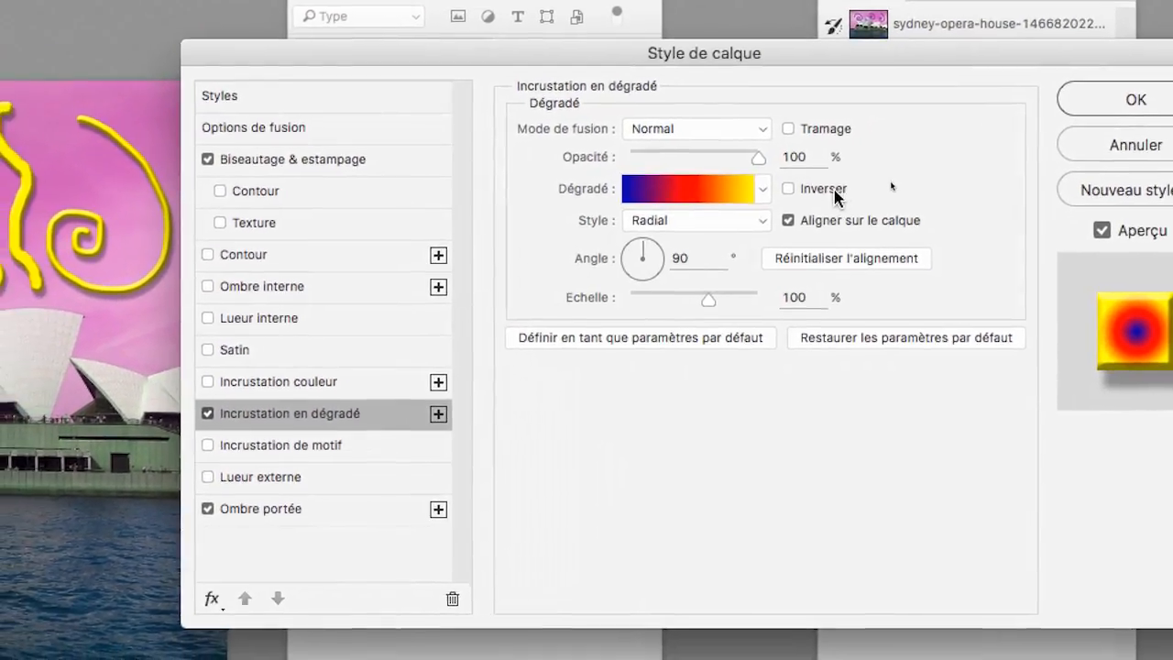
{"action": "left_click", "coordinate": [767, 200]}
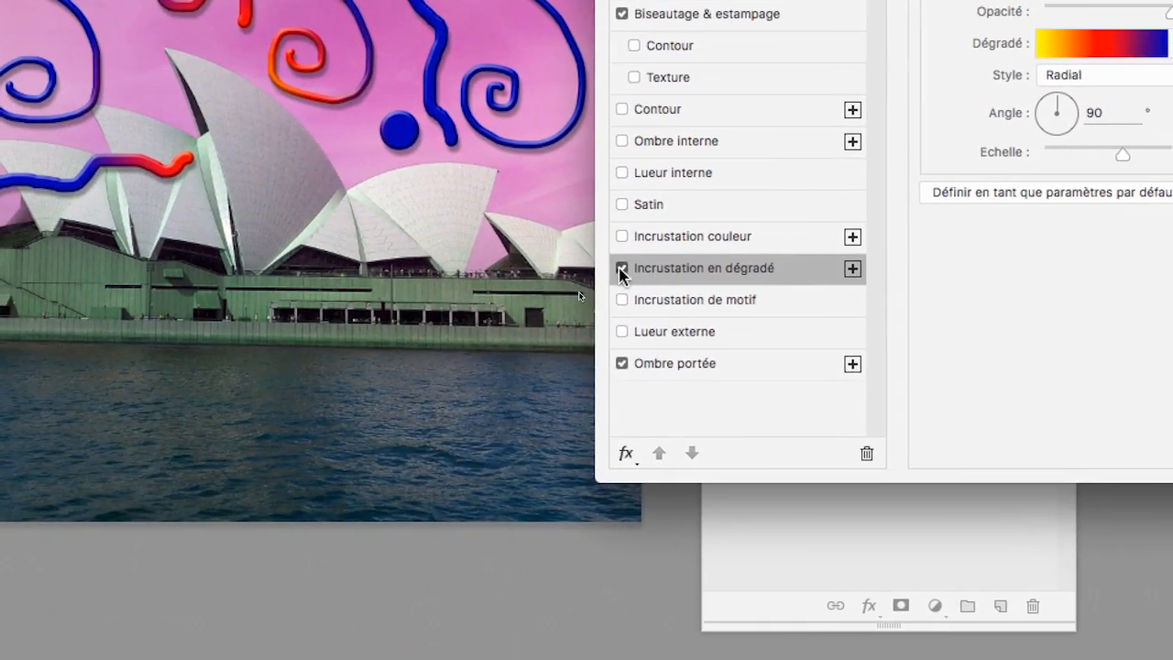
- Turn off the gradient overlay and apply a pattern overlay with the yellow speckled pattern
{"action": "left_click", "coordinate": [621, 269]}
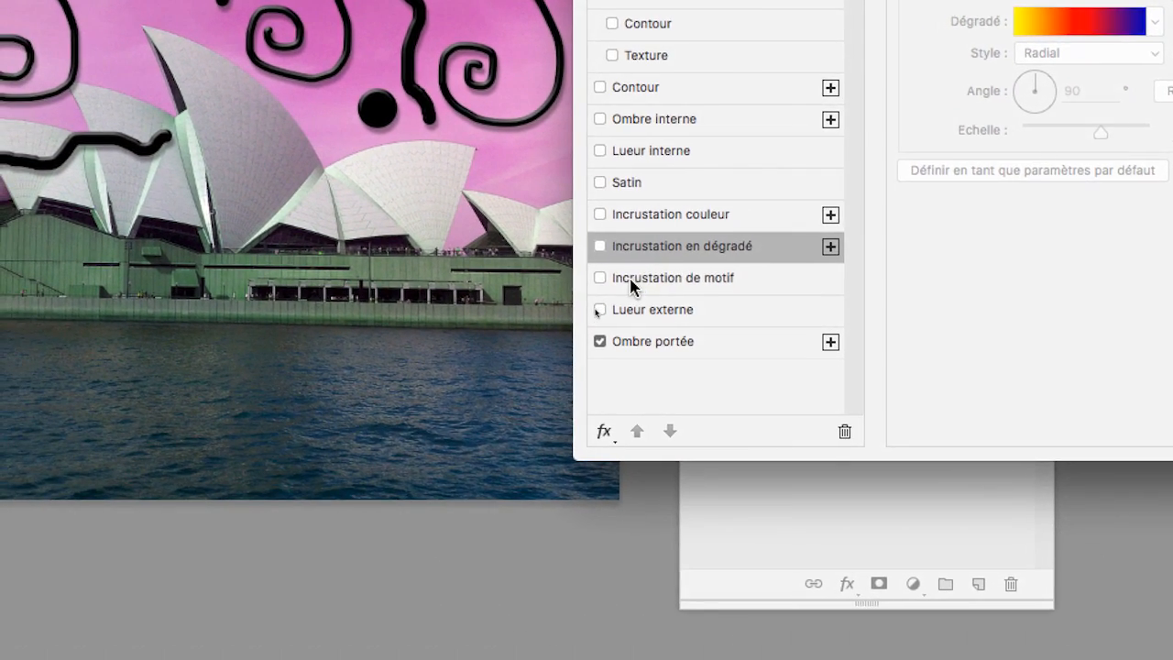
{"action": "left_click", "coordinate": [632, 295]}
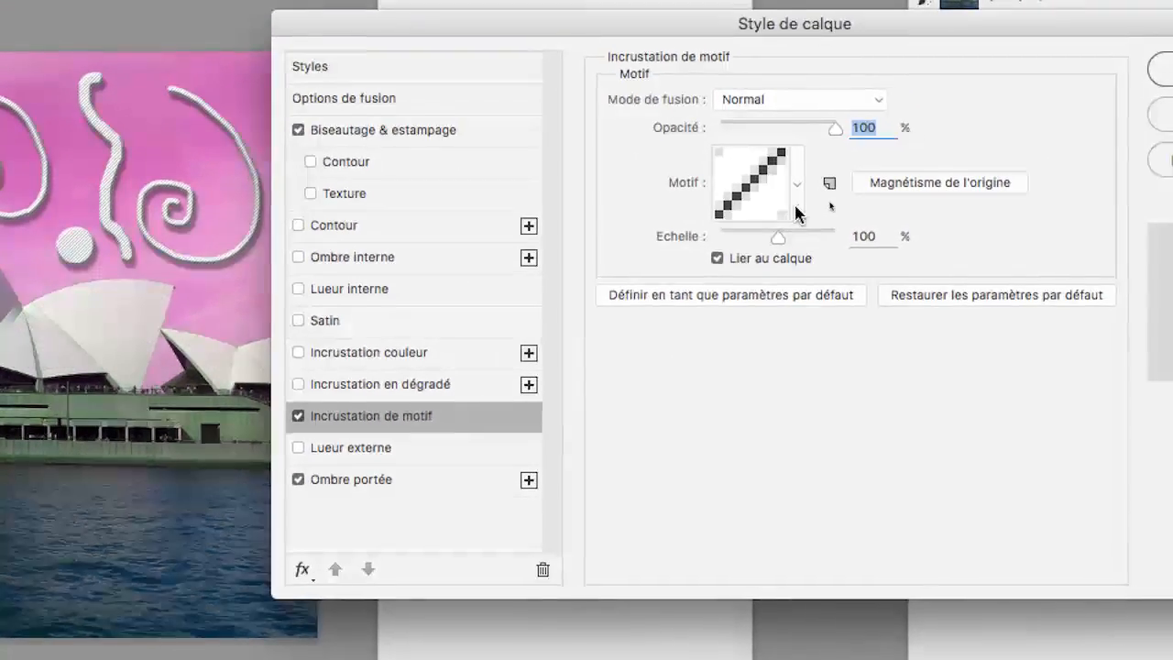
{"action": "left_click", "coordinate": [797, 212]}
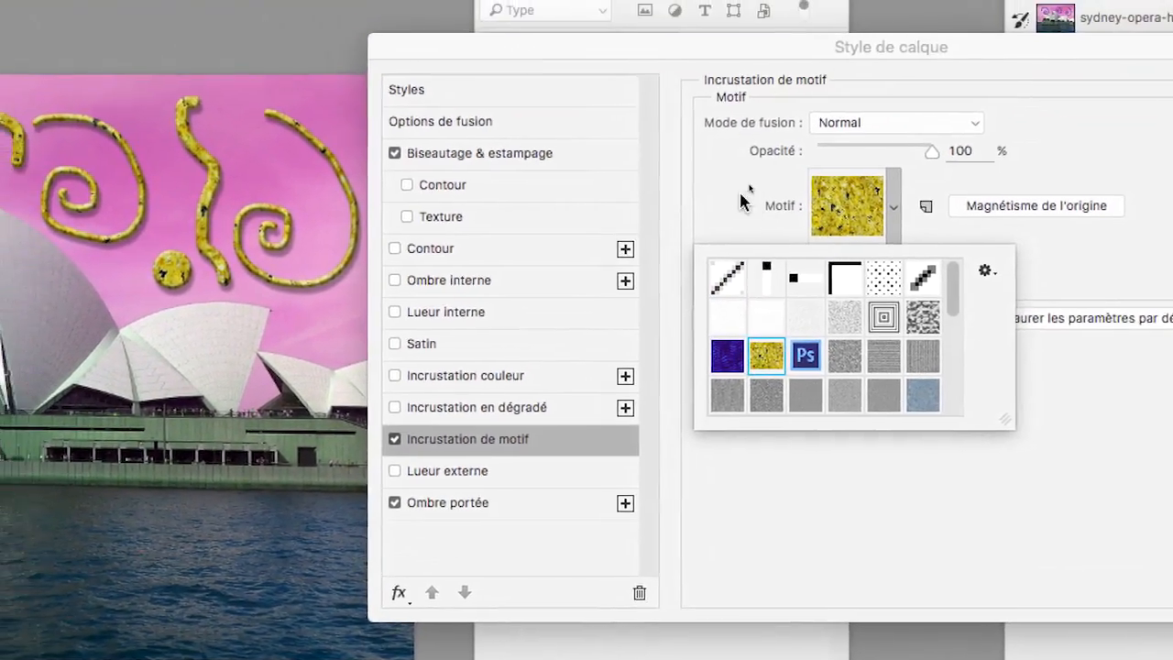
- Set the scale of Calque 1's yellow speckled pattern overlay to 245% and apply the layer style
{"action": "double_click", "coordinate": [749, 253]}
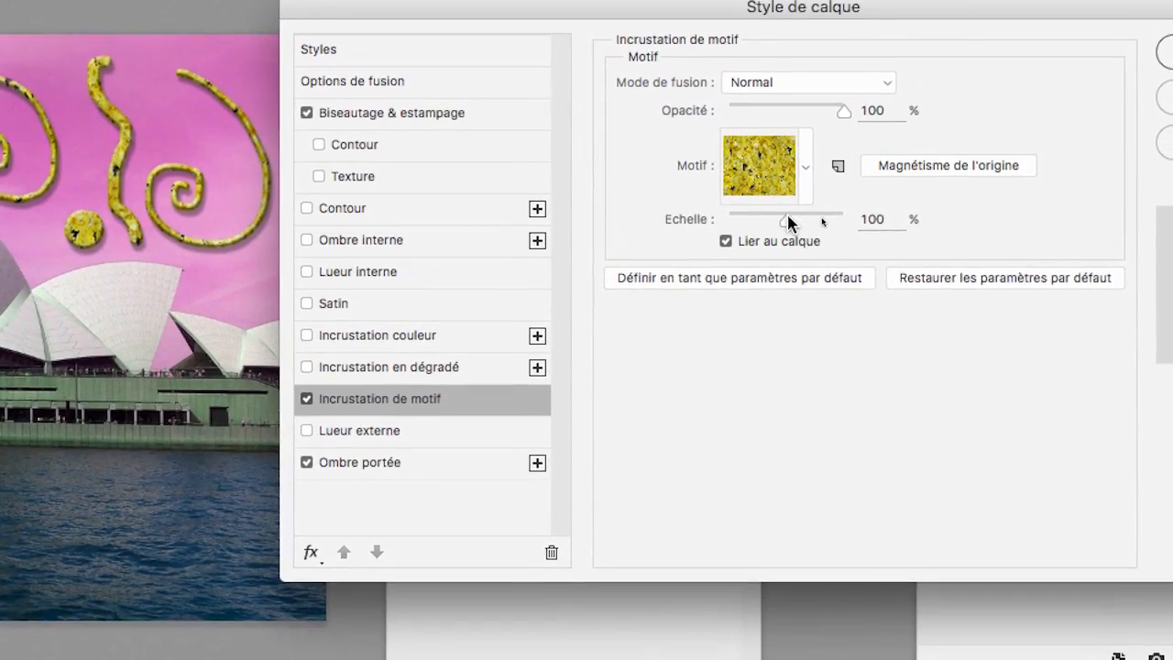
{"action": "left_click_drag", "start_coordinate": [812, 259], "coordinate": [824, 261]}
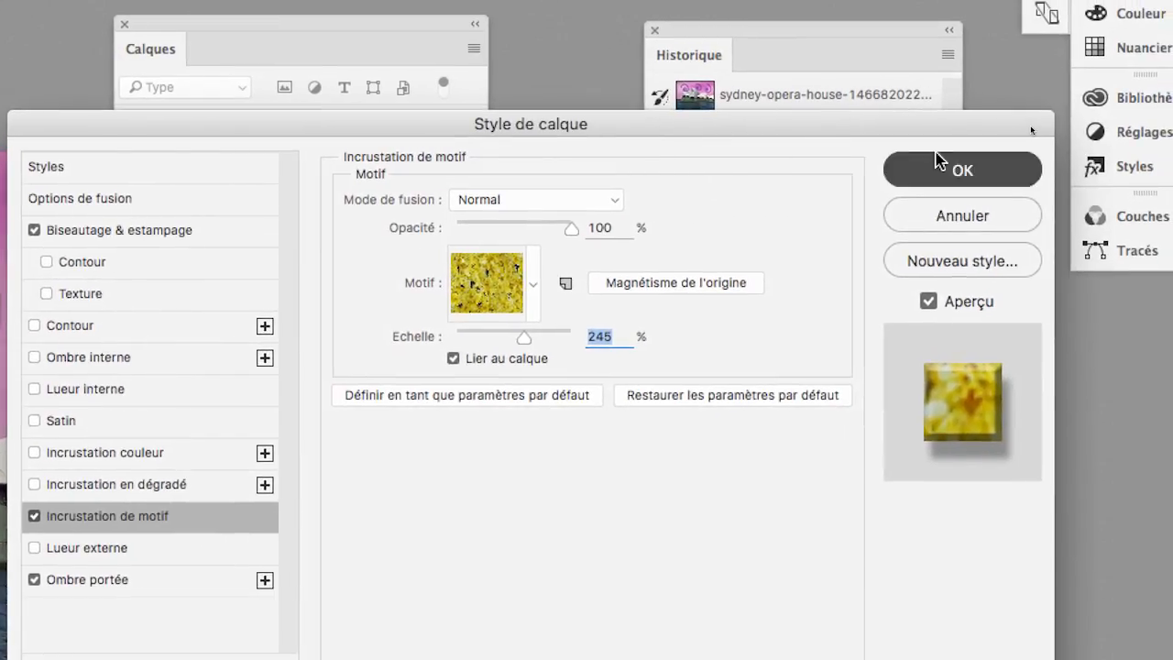
{"action": "left_click", "coordinate": [1129, 155]}
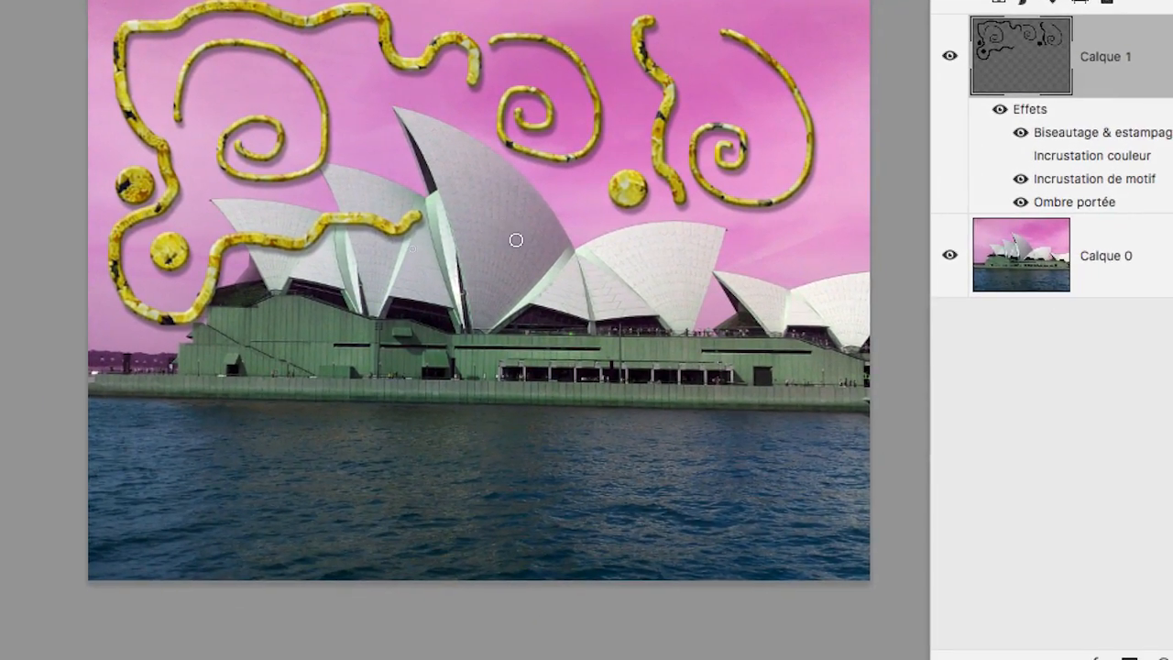
- With a larger brush, paint an M-shaped zigzag on Calque 1 over the water near the image's lower-left corner, undoing the first attempt
{"action": "left_click_drag", "start_coordinate": [516, 240], "coordinate": [545, 250], "text": "ctrl+alt"}
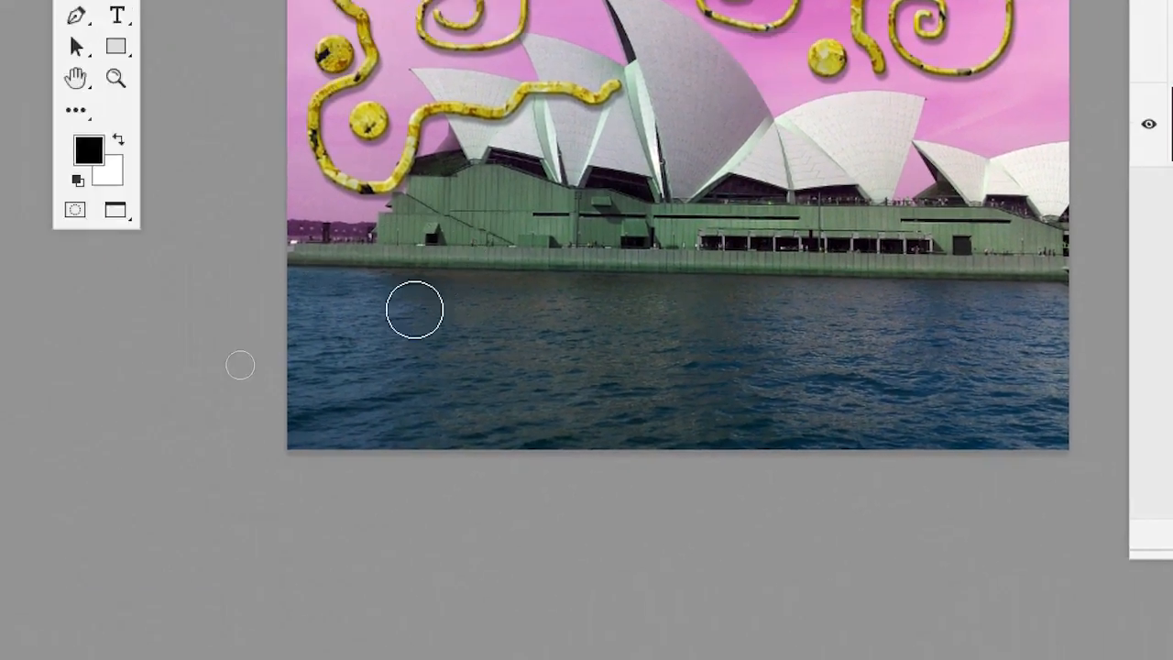
{"action": "left_click_drag", "start_coordinate": [154, 471], "coordinate": [141, 477], "text": "ctrl+alt"}
{"action": "mouse_move", "coordinate": [359, 363]}
{"action": "left_mouse_down"}
{"action": "mouse_move", "coordinate": [458, 284]}
{"action": "mouse_move", "coordinate": [473, 371]}
{"action": "left_mouse_up"}
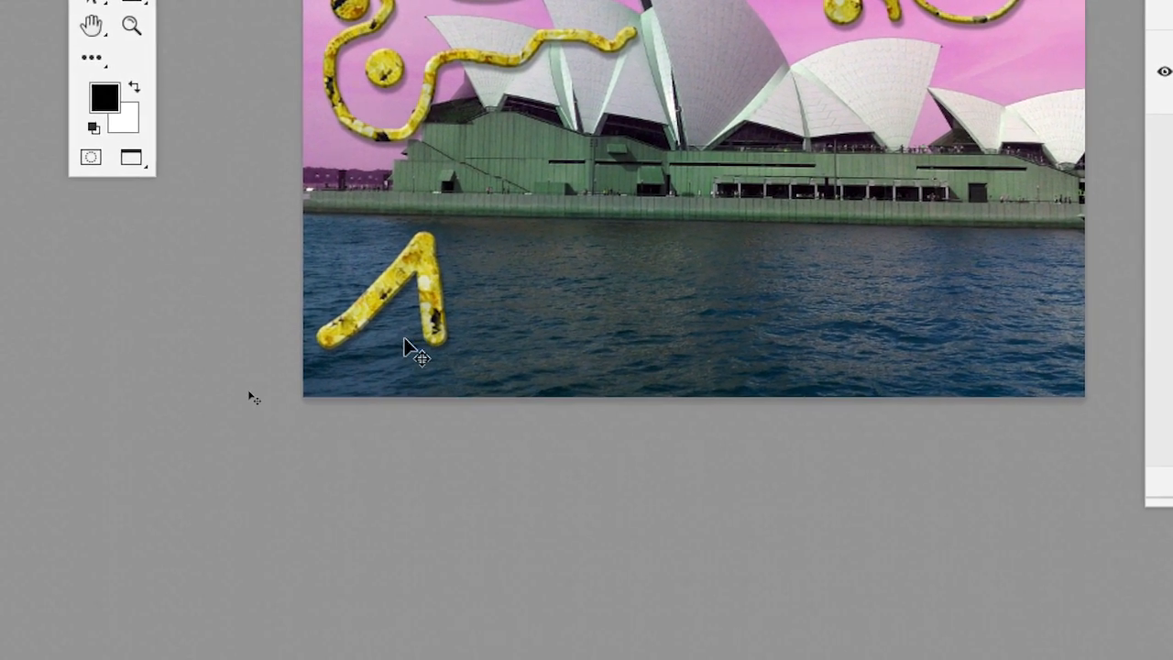
{"action": "key", "text": "ctrl+z"}
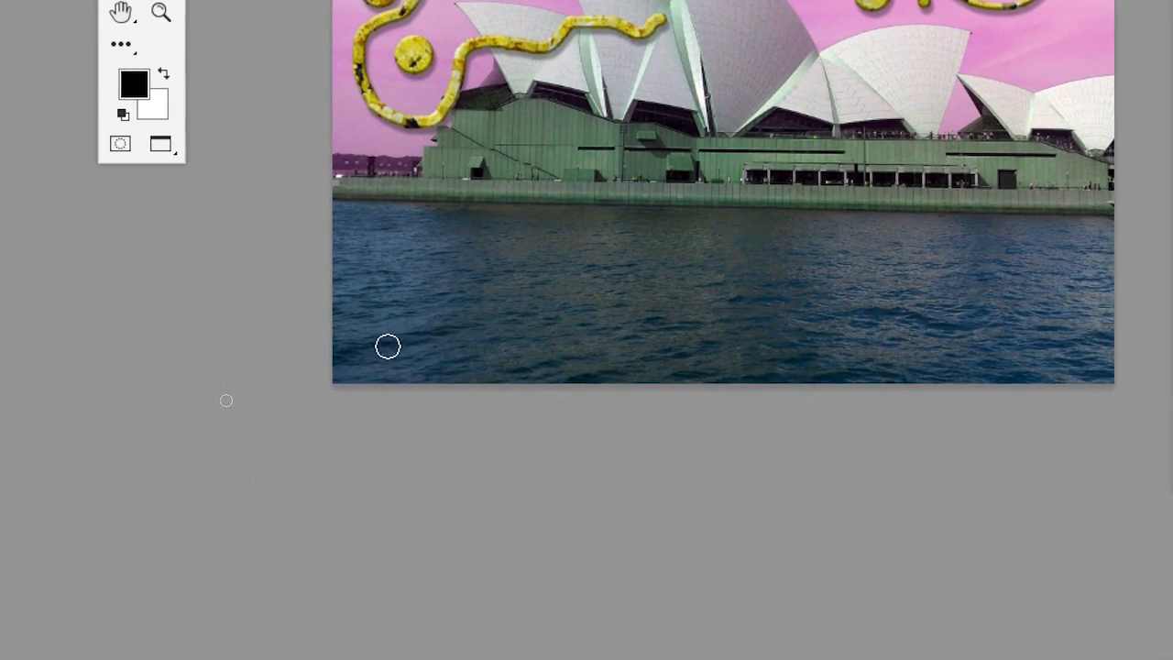
{"action": "left_click", "coordinate": [355, 358]}
{"action": "mouse_move", "coordinate": [417, 315]}
{"action": "left_mouse_down"}
{"action": "mouse_move", "coordinate": [433, 408]}
{"action": "mouse_move", "coordinate": [502, 304]}
{"action": "mouse_move", "coordinate": [515, 410]}
{"action": "left_mouse_up"}
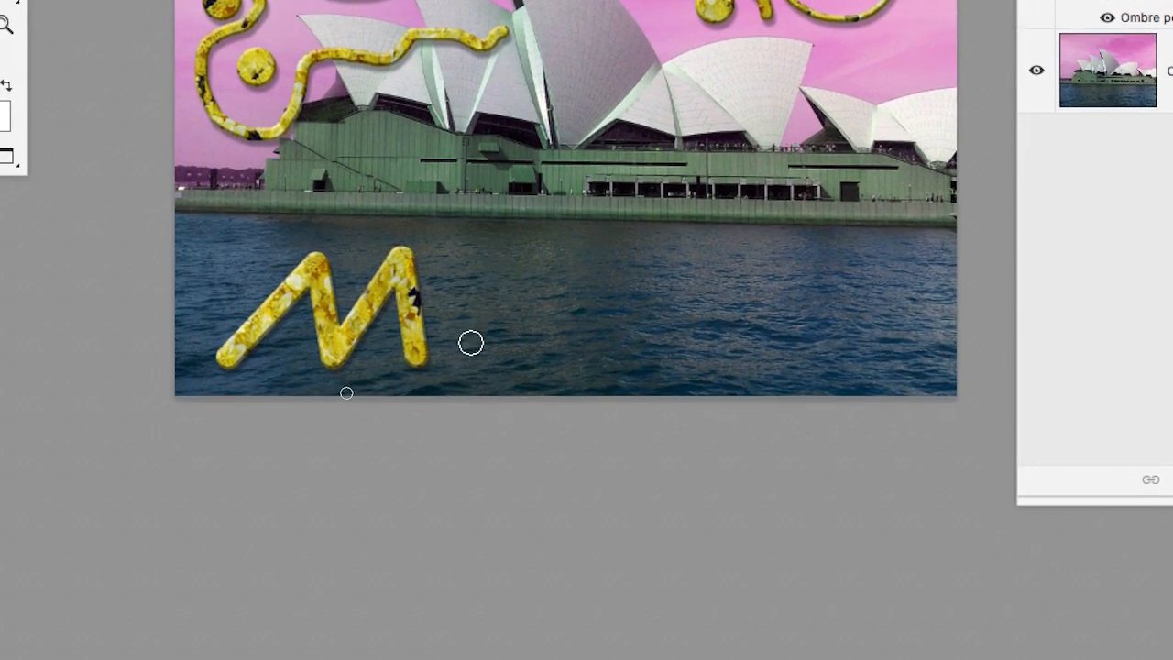
- Paint a second M-shaped zigzag of straight connected segments over the water, just right of the first one
{"action": "left_click", "coordinate": [459, 409]}
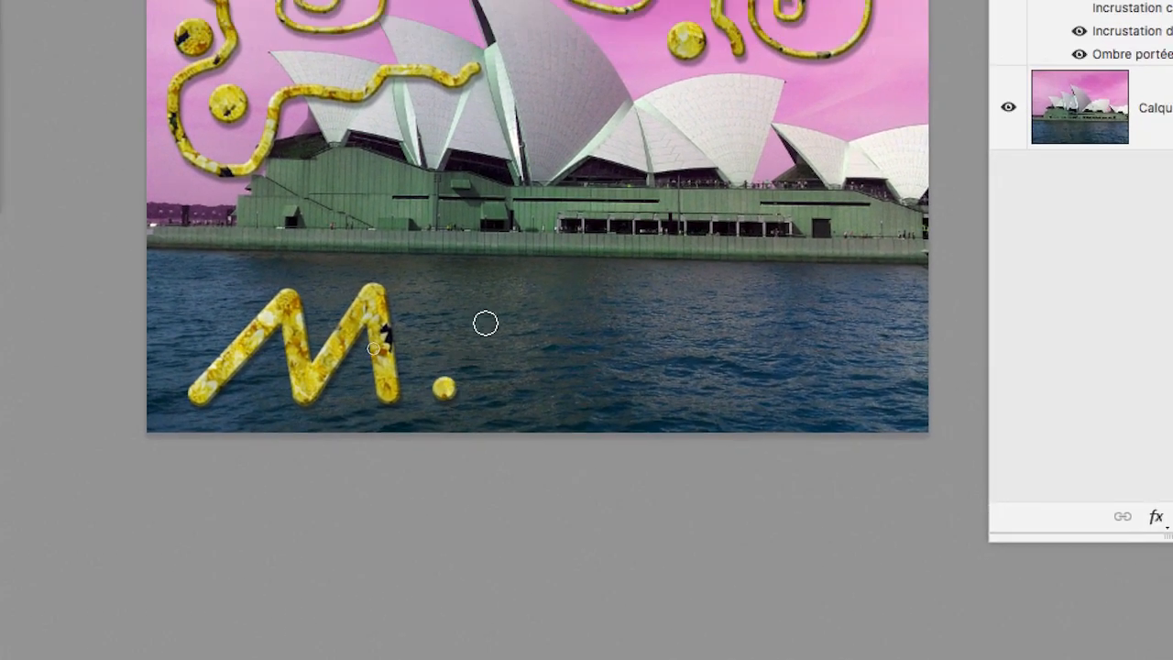
{"action": "left_click", "coordinate": [523, 298]}
{"action": "key", "text": "ctrl+z"}
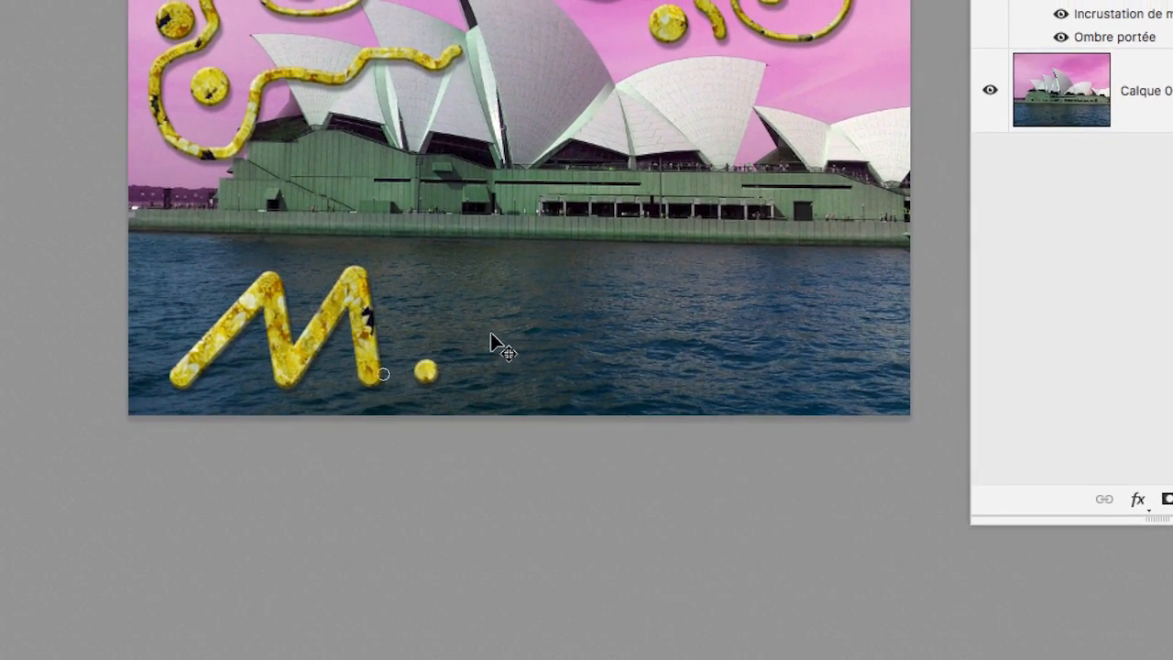
{"action": "left_click", "coordinate": [464, 266]}
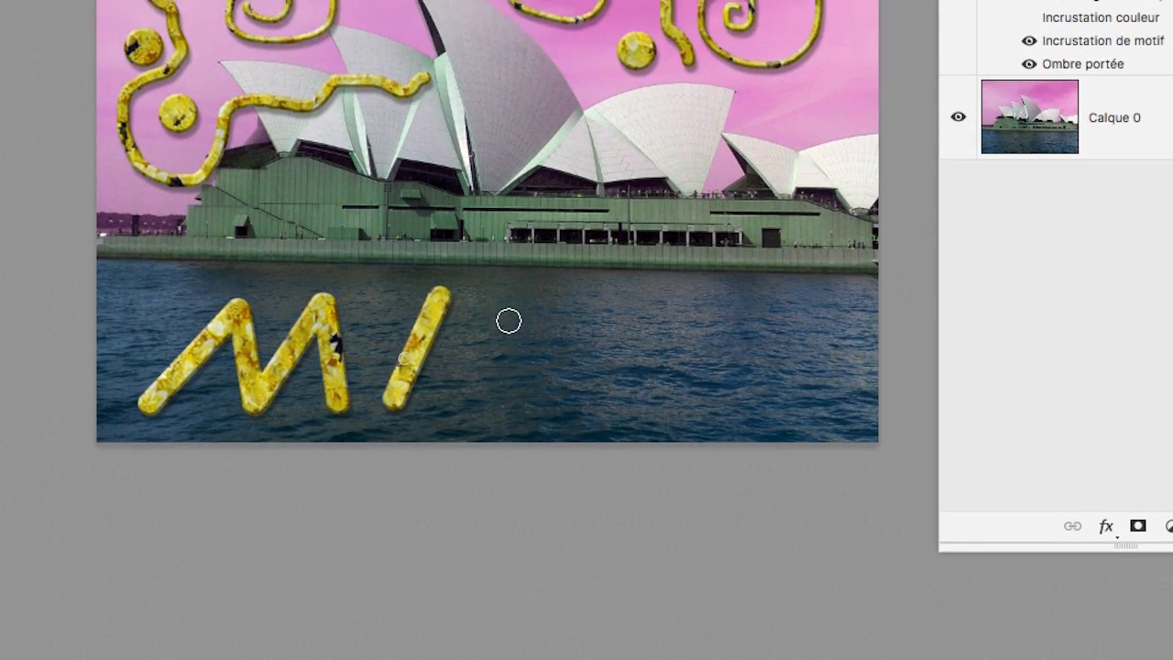
{"action": "left_click", "coordinate": [584, 346], "text": "shift"}
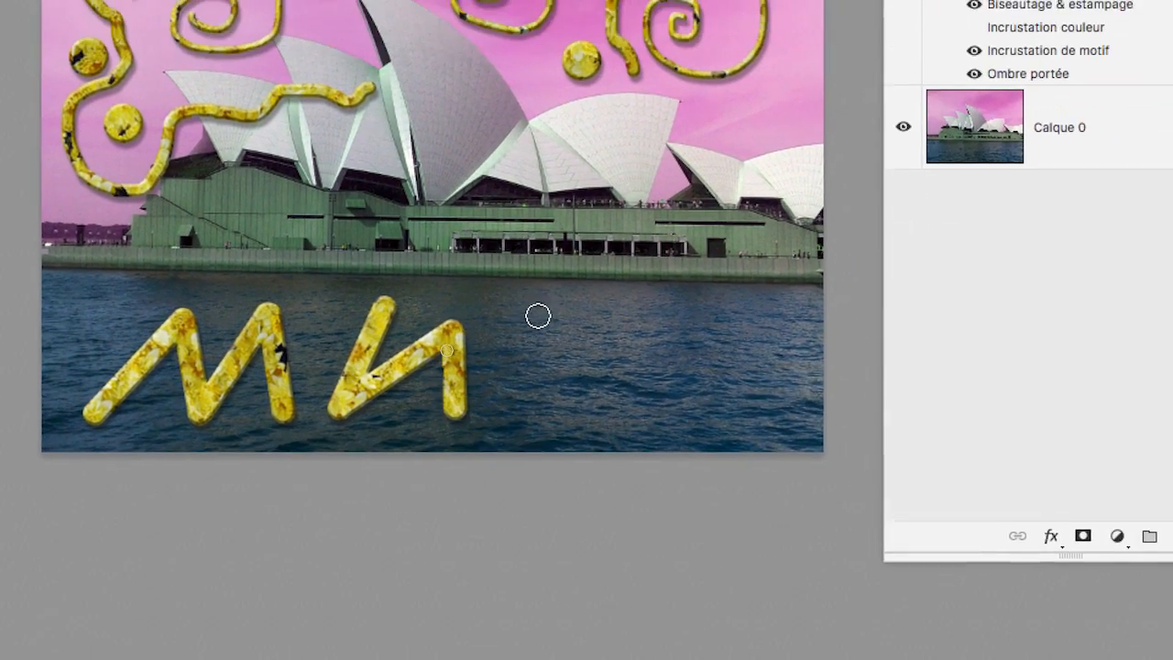
{"action": "left_click", "coordinate": [674, 291], "text": "shift"}
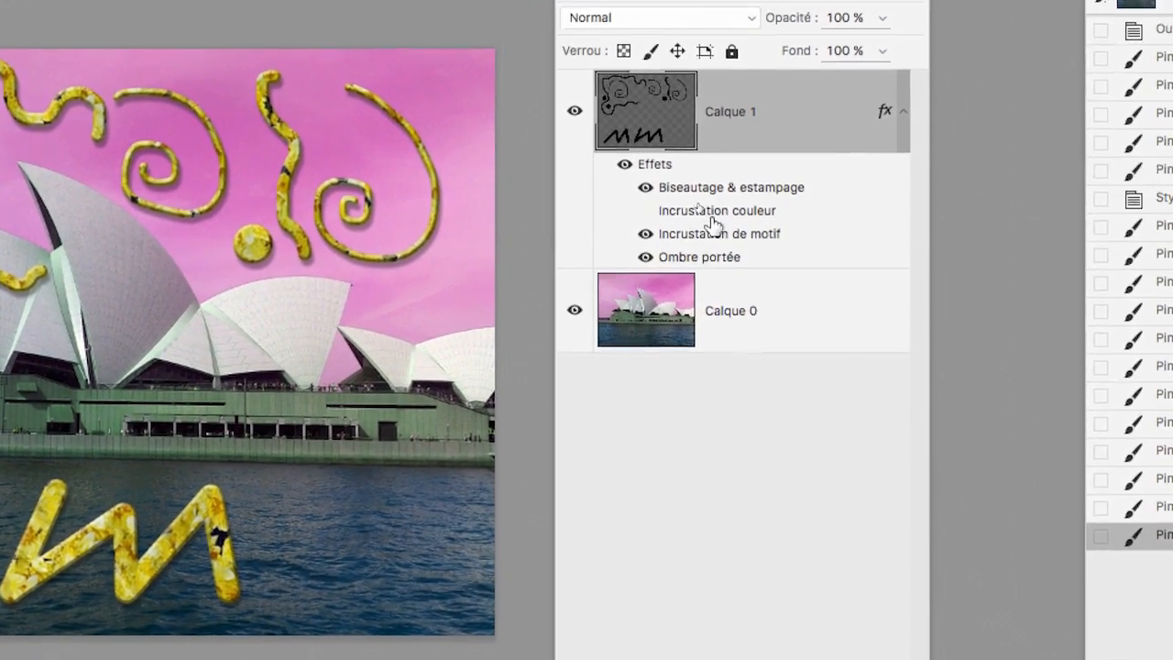
- Reopen Calque 1's pattern overlay settings and append the Nature pattern set to the available patterns
{"action": "double_click", "coordinate": [710, 222]}
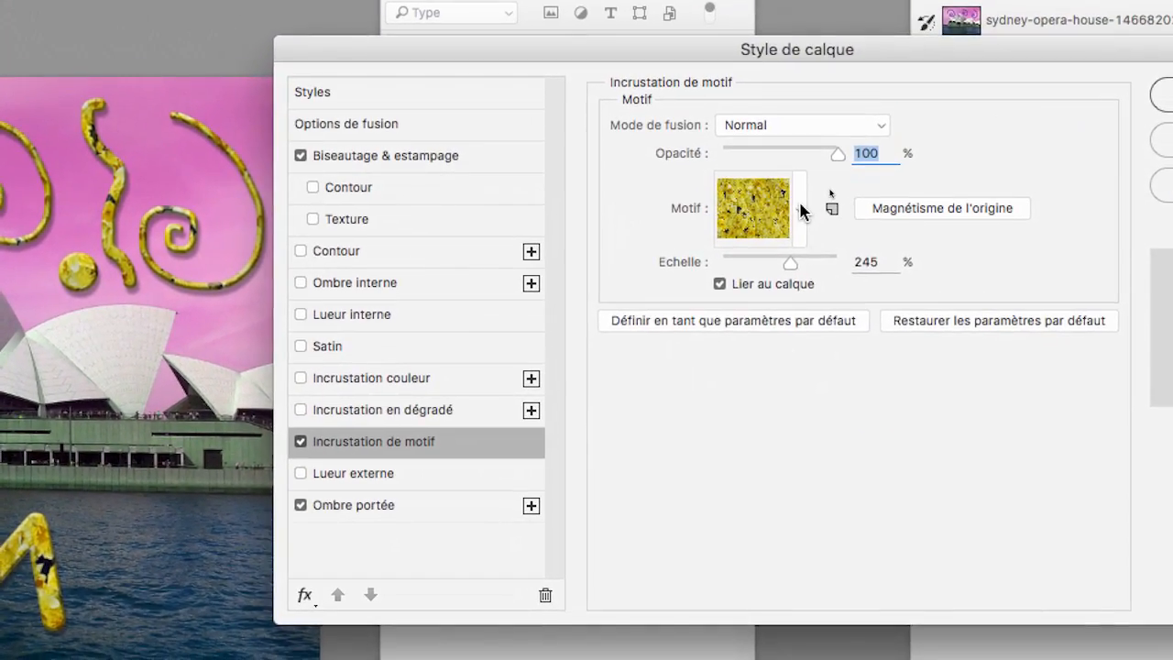
{"action": "left_click", "coordinate": [800, 211]}
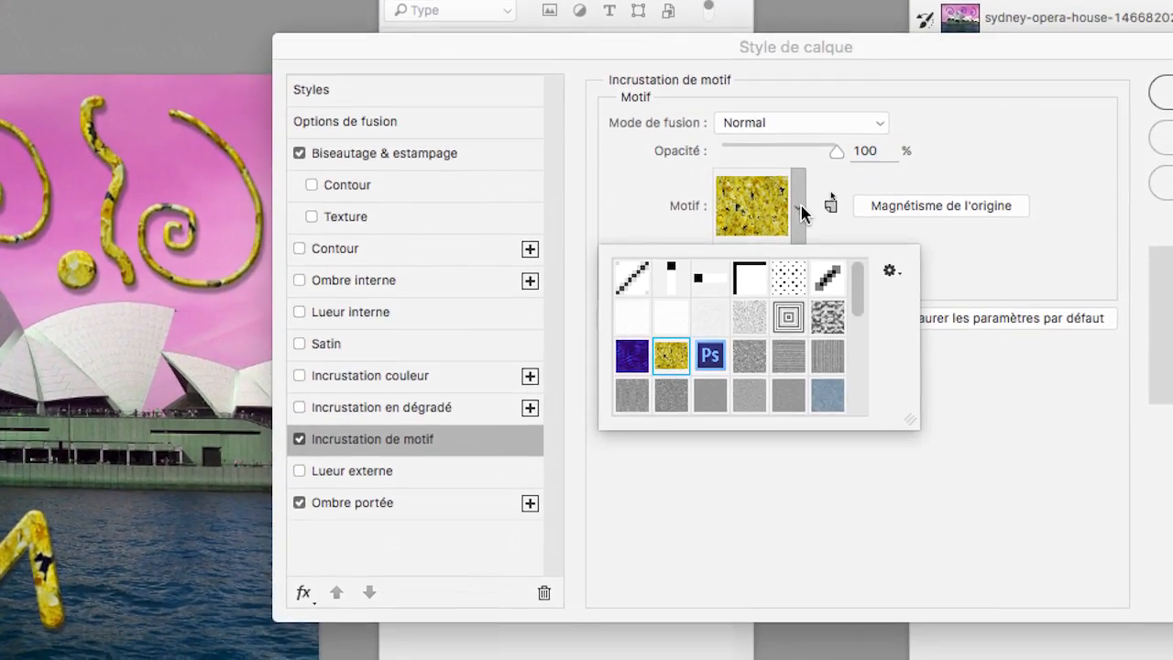
{"action": "left_click_drag", "start_coordinate": [858, 290], "coordinate": [861, 412]}
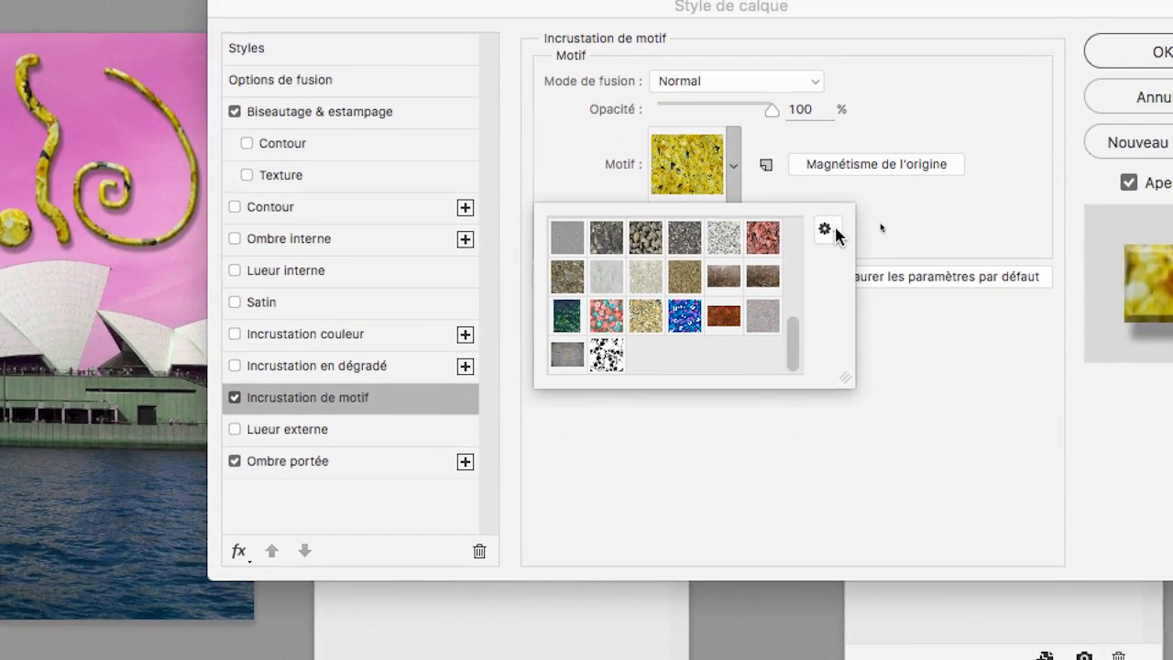
{"action": "left_click", "coordinate": [852, 142]}
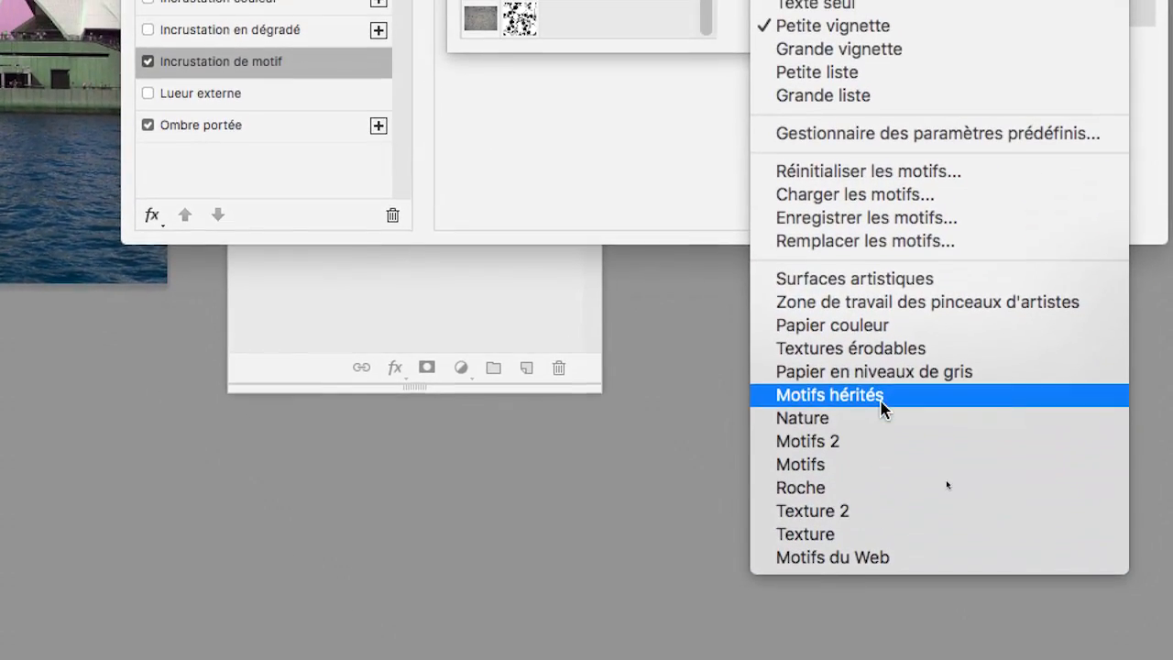
{"action": "left_click", "coordinate": [881, 413]}
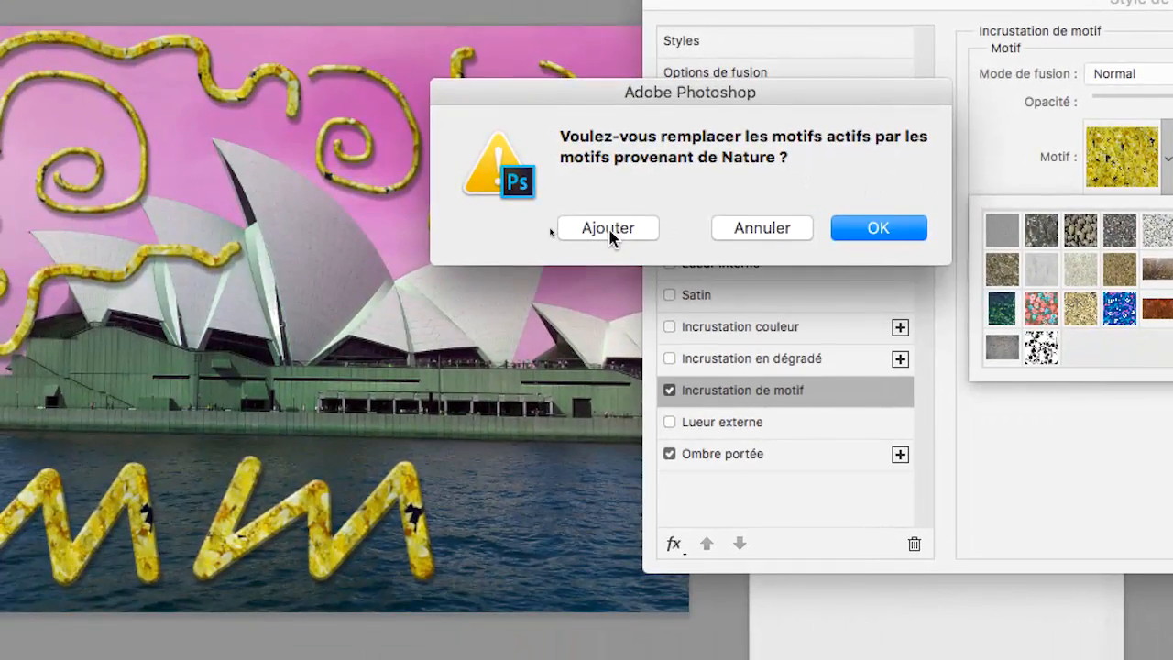
{"action": "left_click", "coordinate": [608, 229]}
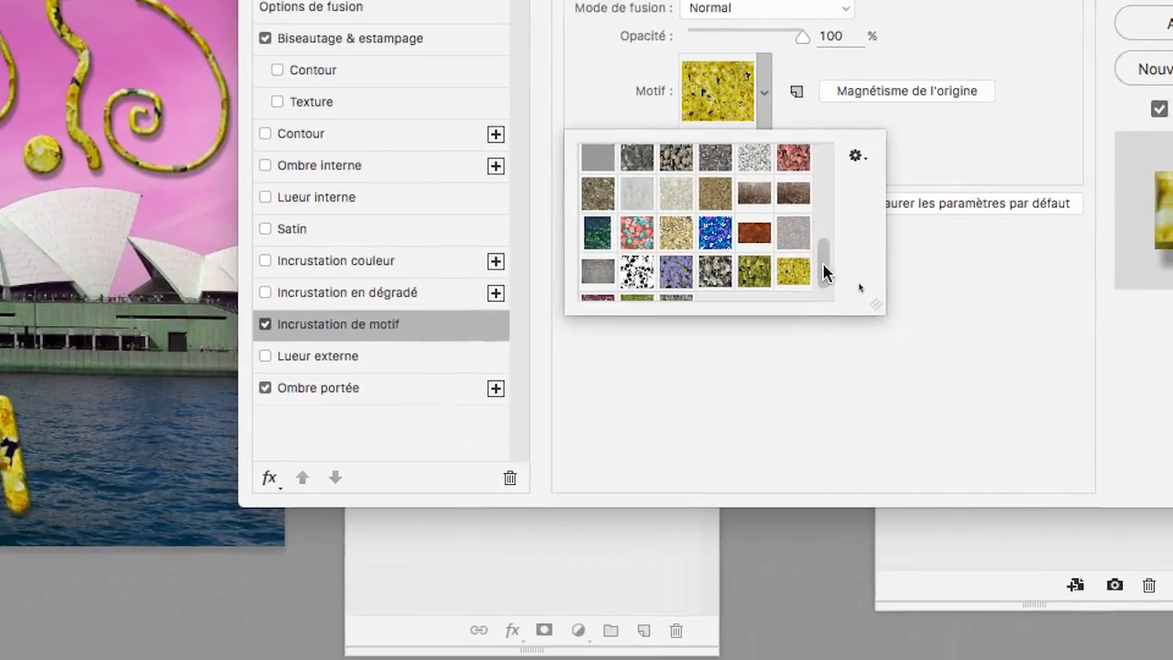
- Choose the grey speckled stone pattern from the Nature set, scale it to 207% and apply the overlay
{"action": "left_click_drag", "start_coordinate": [825, 272], "coordinate": [825, 293]}
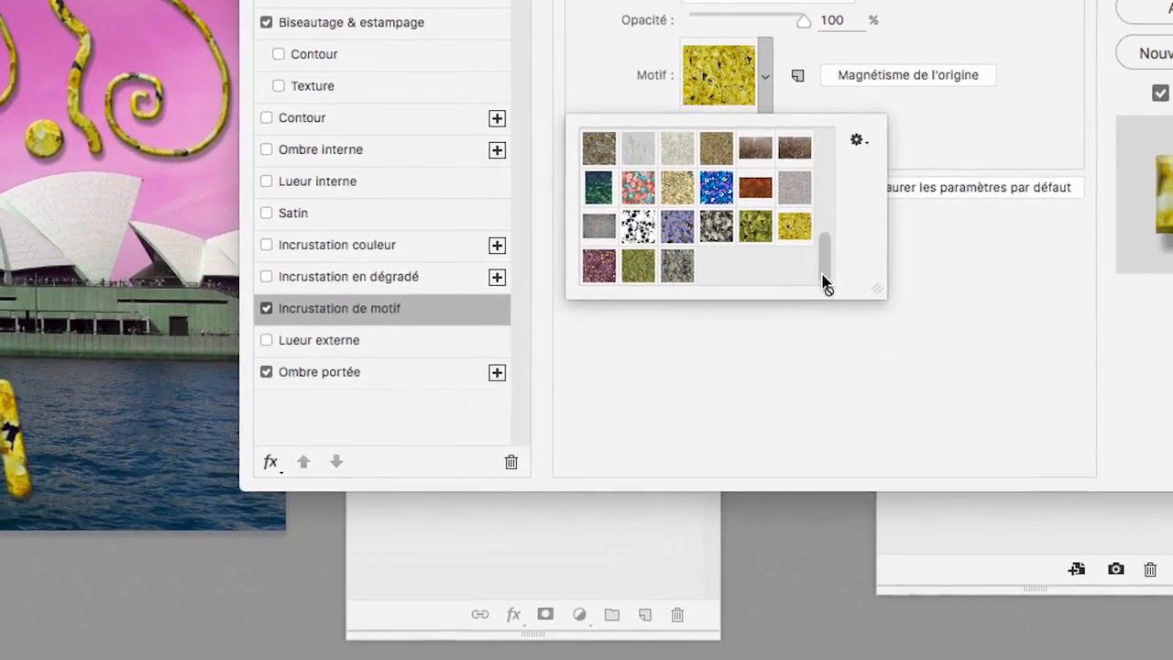
{"action": "left_click", "coordinate": [664, 284]}
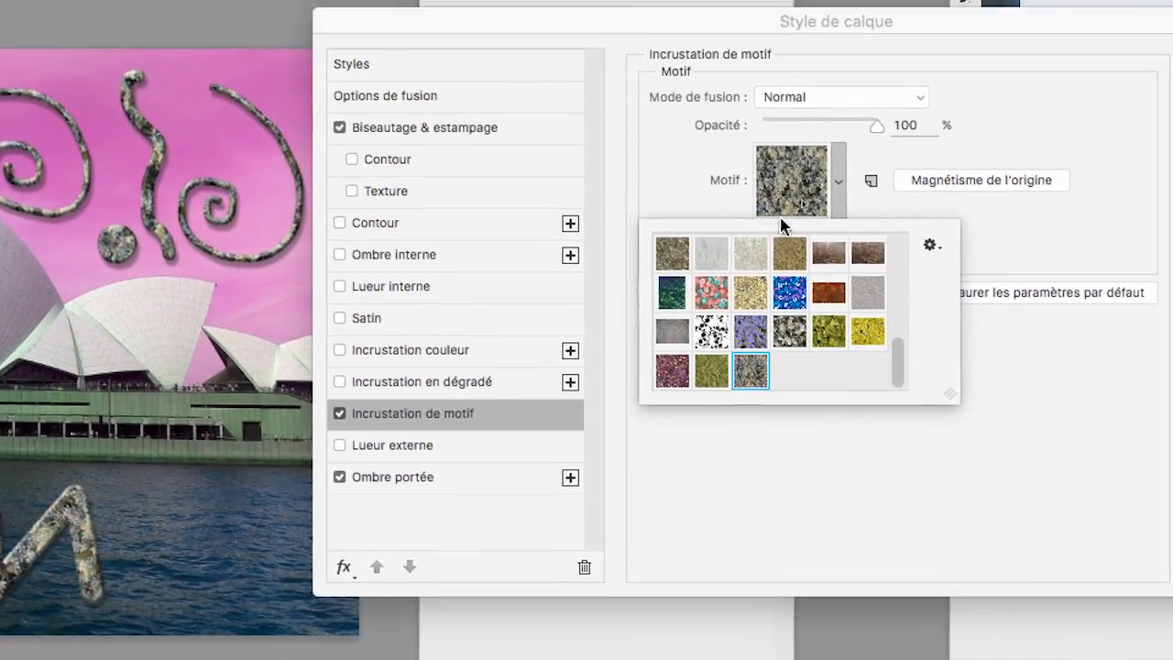
{"action": "left_click", "coordinate": [735, 57]}
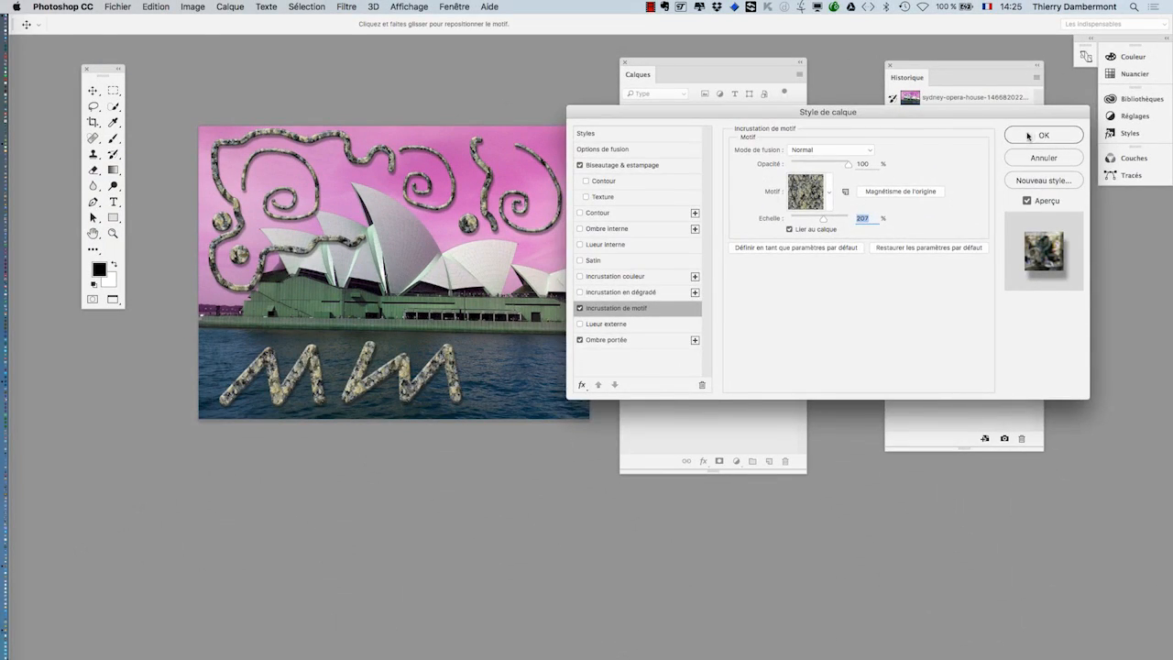
{"action": "left_click", "coordinate": [1028, 136]}
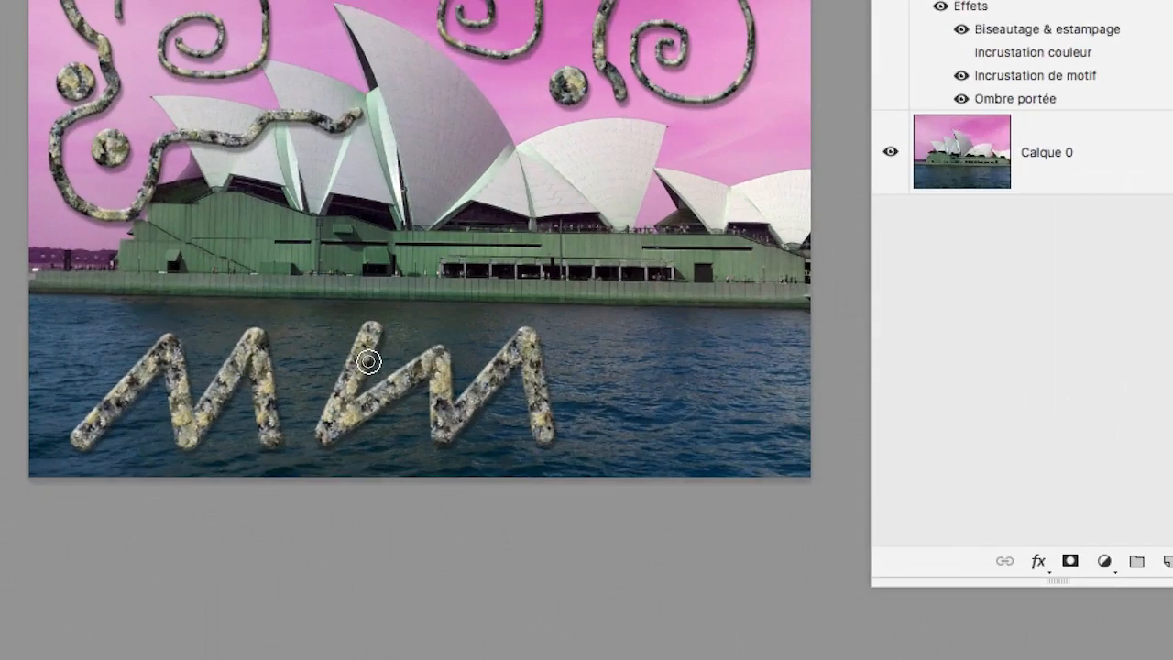
- Switch Calque 1's colour and gradient overlays on and off to compare them with the pattern, leaving only the pattern overlay active
{"action": "scroll", "coordinate": [371, 360], "scroll_direction": "up", "scroll_amount": 4}
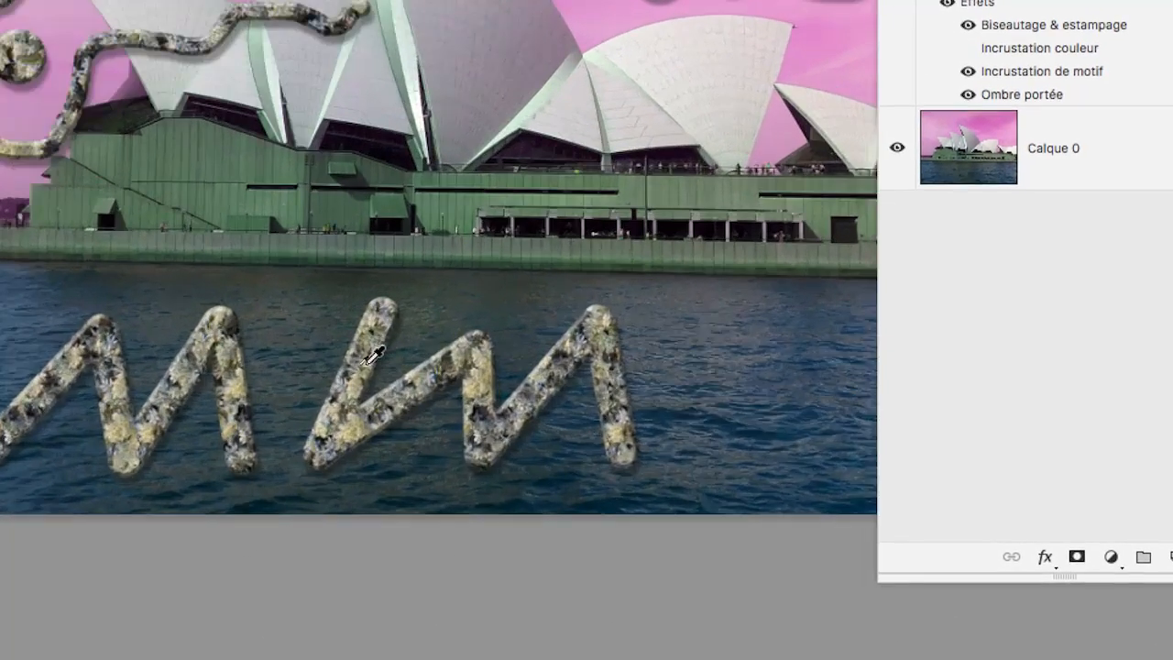
{"action": "scroll", "coordinate": [204, 30], "scroll_direction": "down", "scroll_amount": 2}
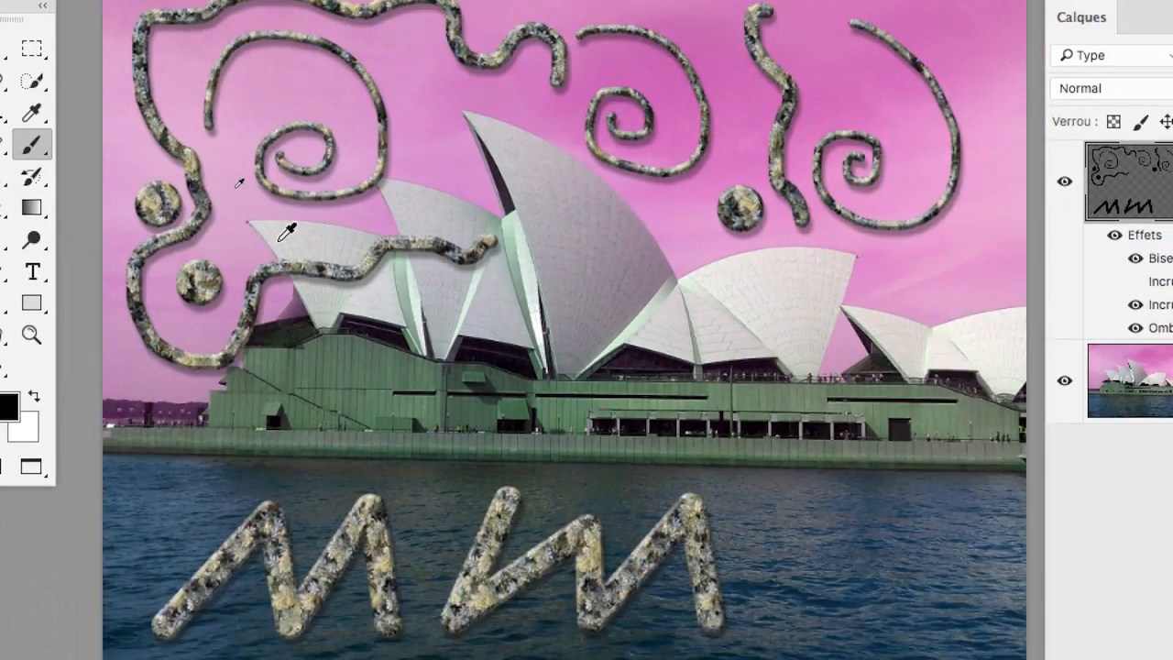
{"action": "scroll", "coordinate": [285, 235], "scroll_direction": "down", "scroll_amount": 2}
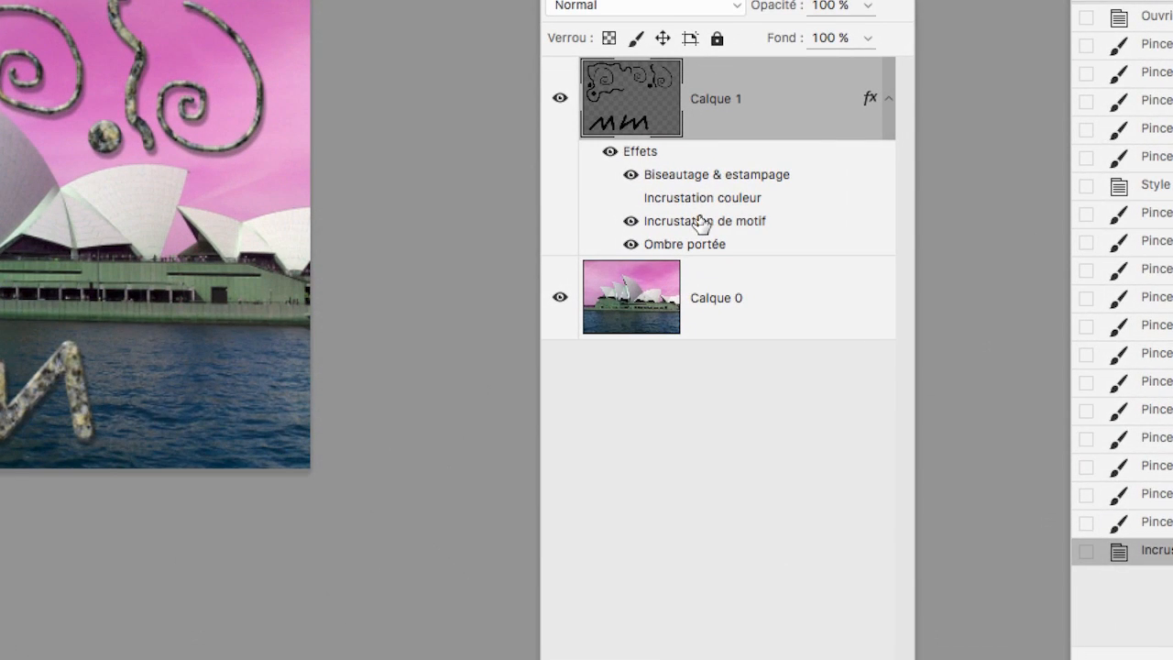
{"action": "double_click", "coordinate": [701, 222]}
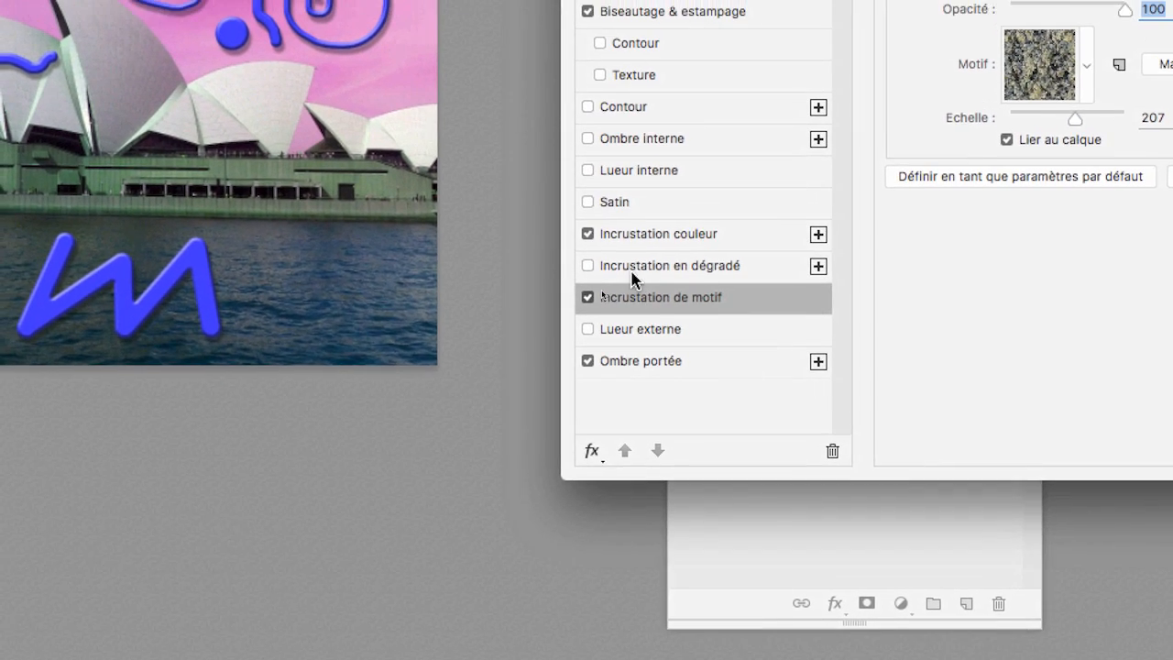
{"action": "left_click", "coordinate": [636, 270]}
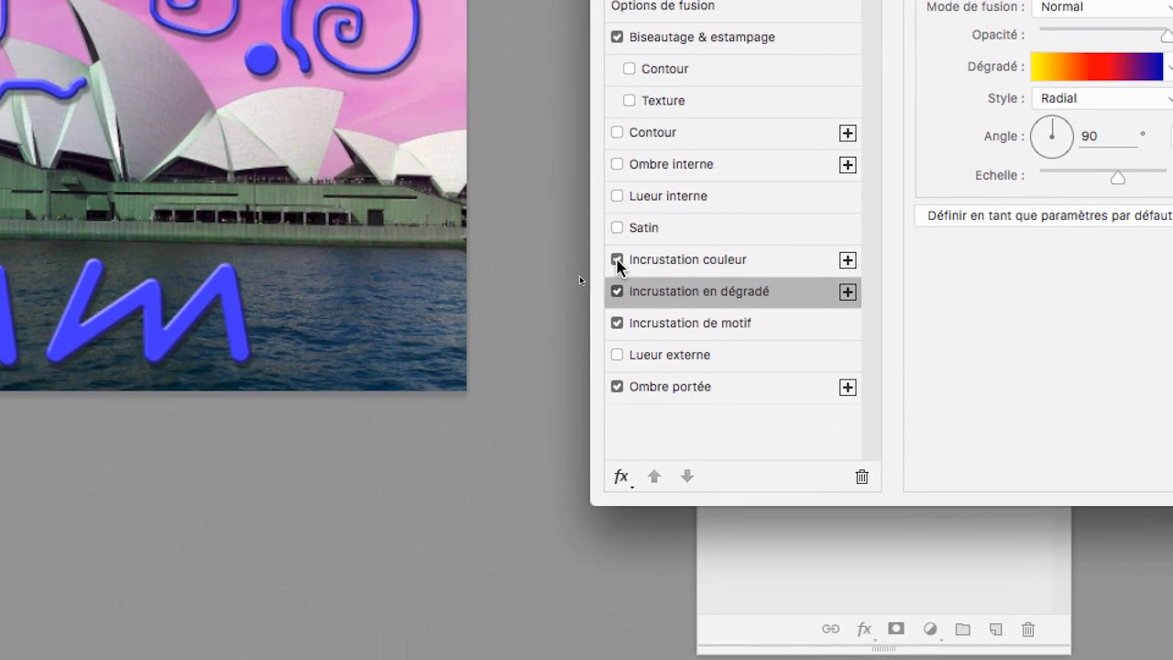
{"action": "left_click", "coordinate": [572, 232]}
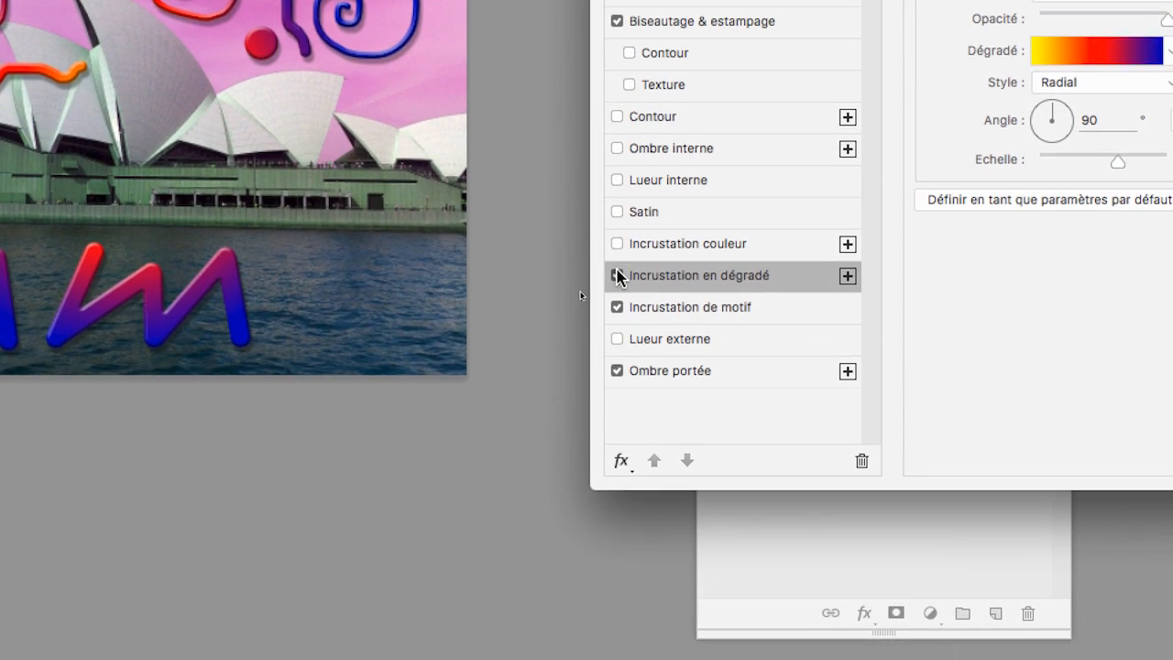
{"action": "left_click", "coordinate": [616, 291]}
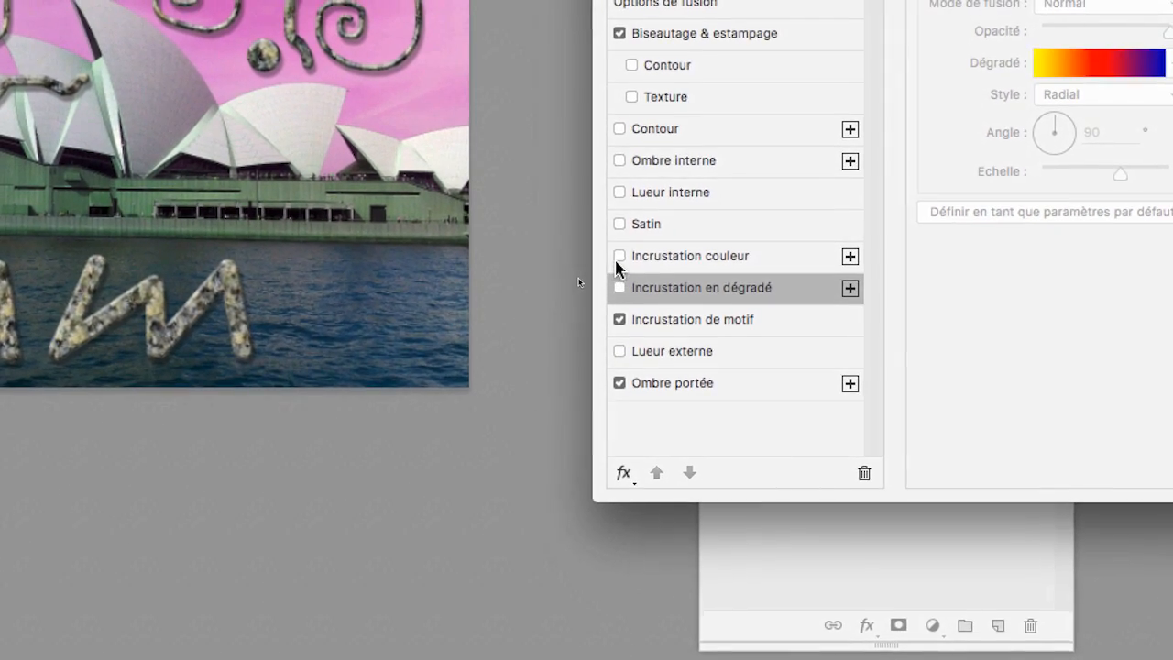
{"action": "left_click", "coordinate": [614, 243]}
{"action": "left_click", "coordinate": [615, 274]}
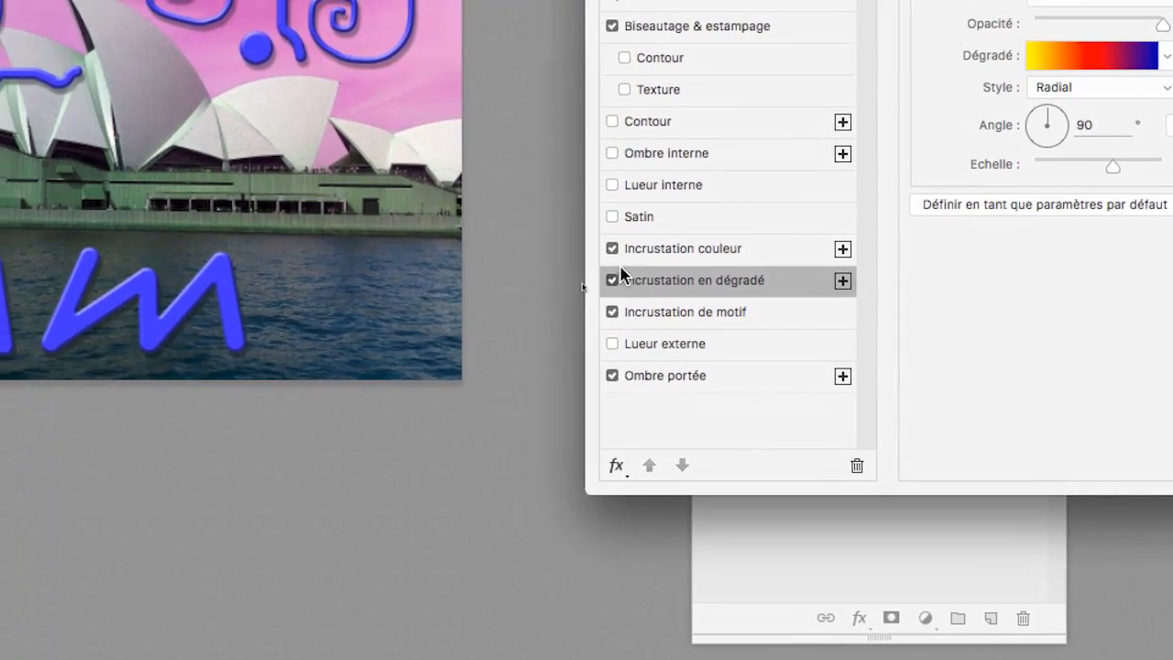
{"action": "left_click", "coordinate": [601, 256]}
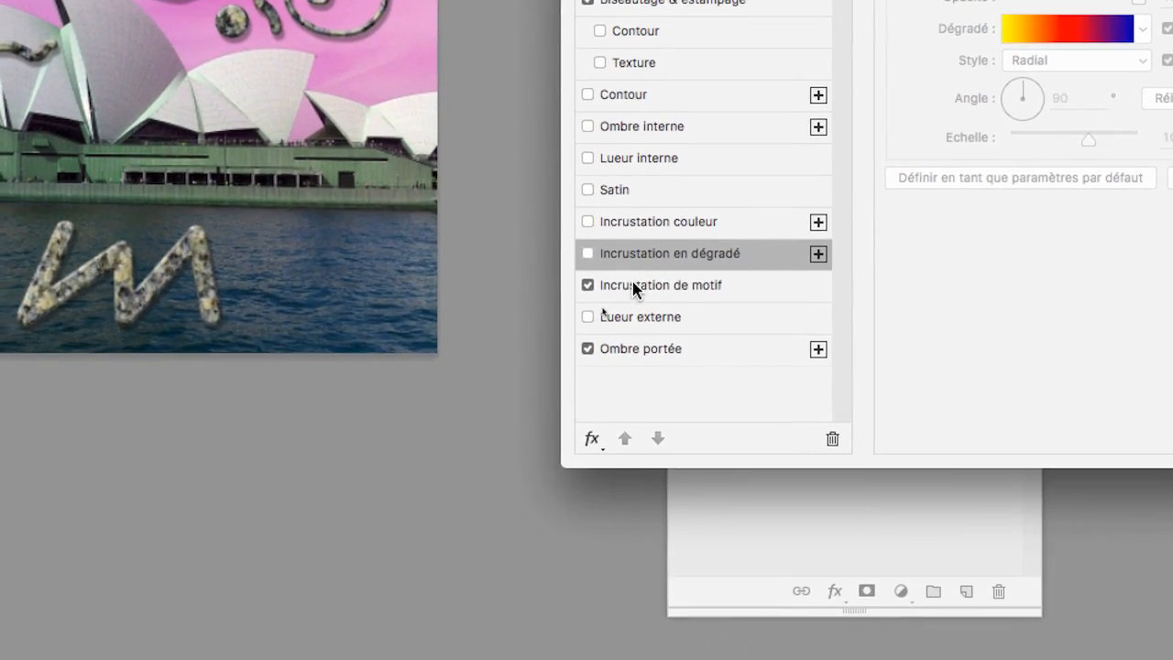
{"action": "left_click", "coordinate": [645, 300]}
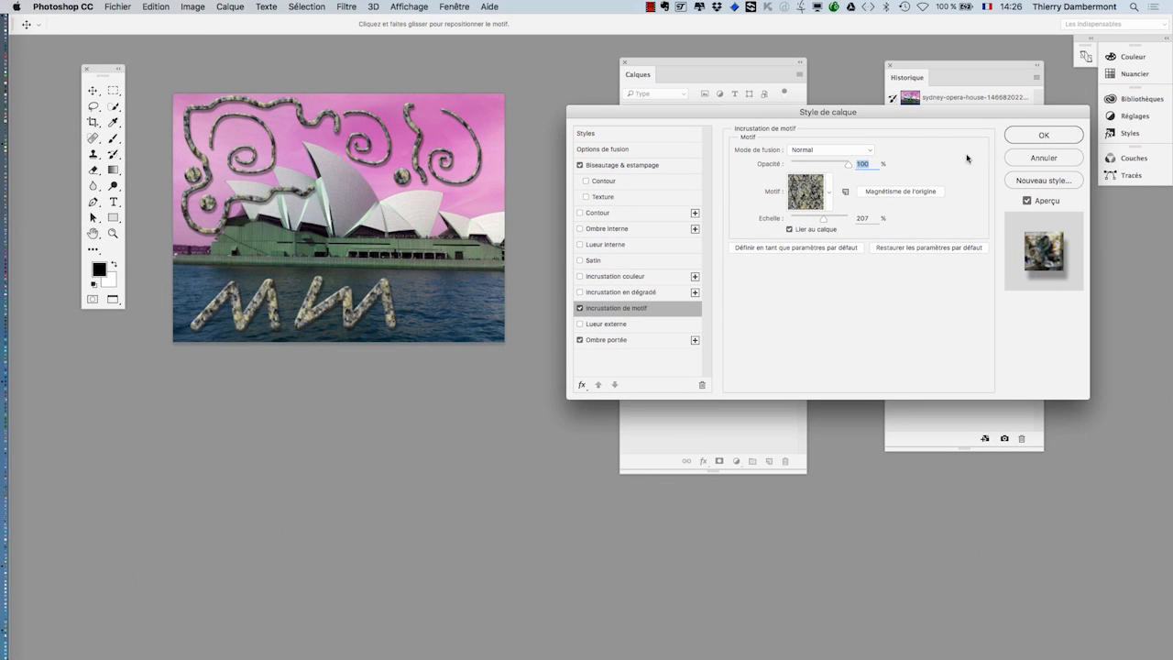
{"action": "left_click", "coordinate": [1041, 138]}
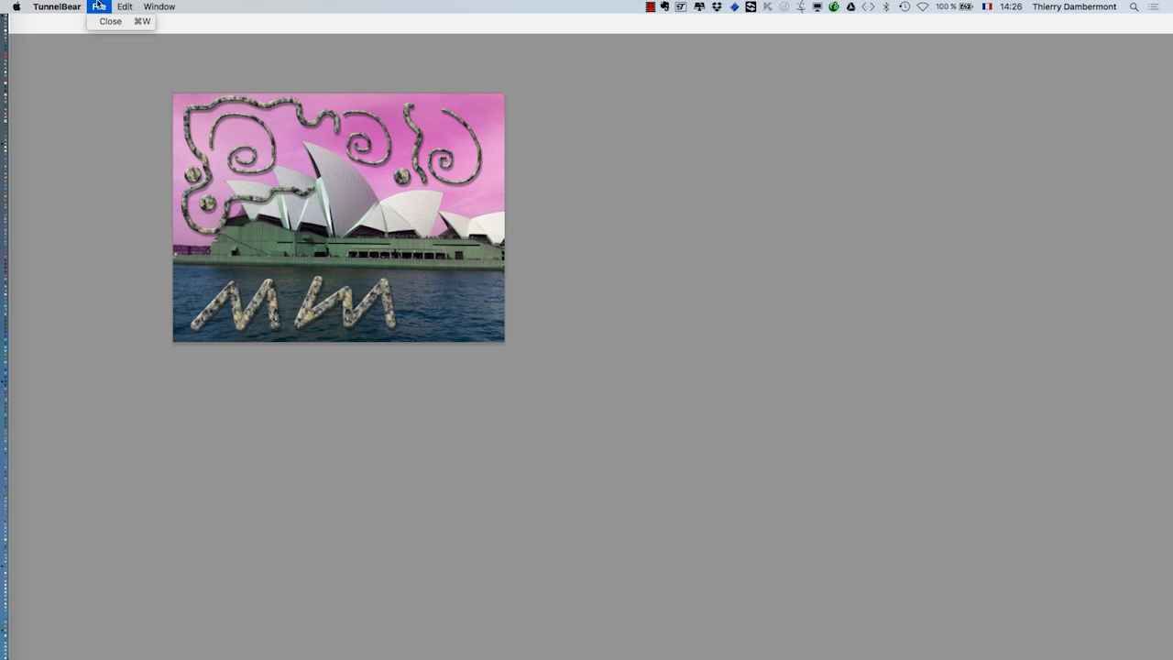
- Return to Photoshop and open the Save As dialog for the Sydney Opera House document
{"action": "left_click", "coordinate": [115, 103]}
{"action": "left_click", "coordinate": [123, 6]}
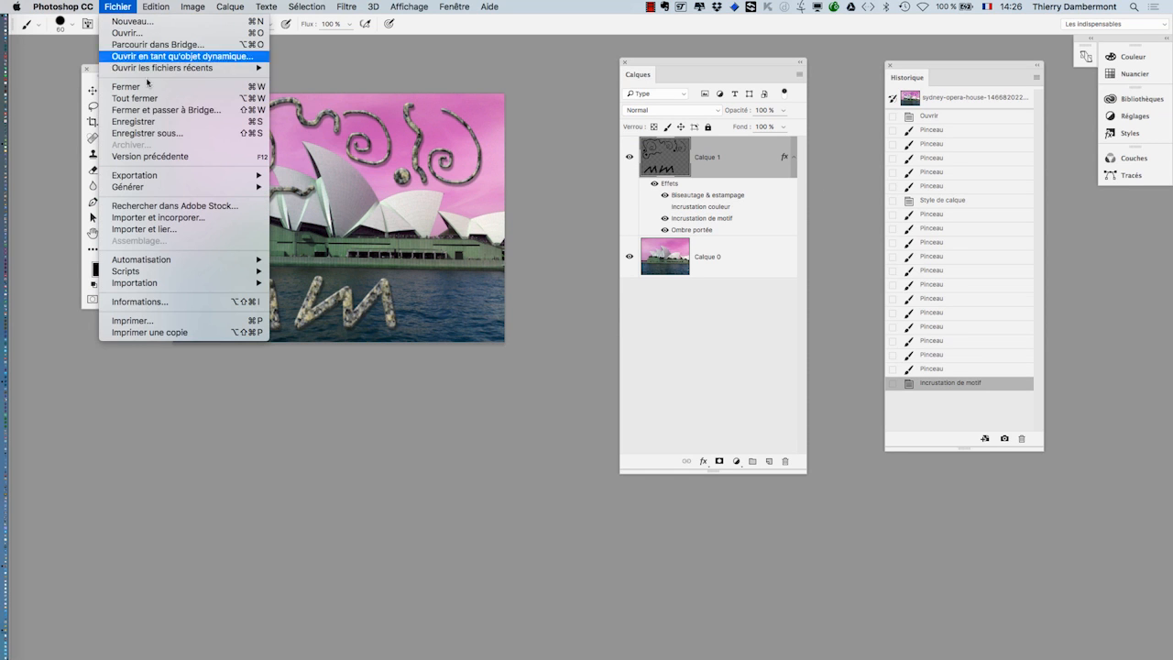
{"action": "left_click", "coordinate": [157, 135]}
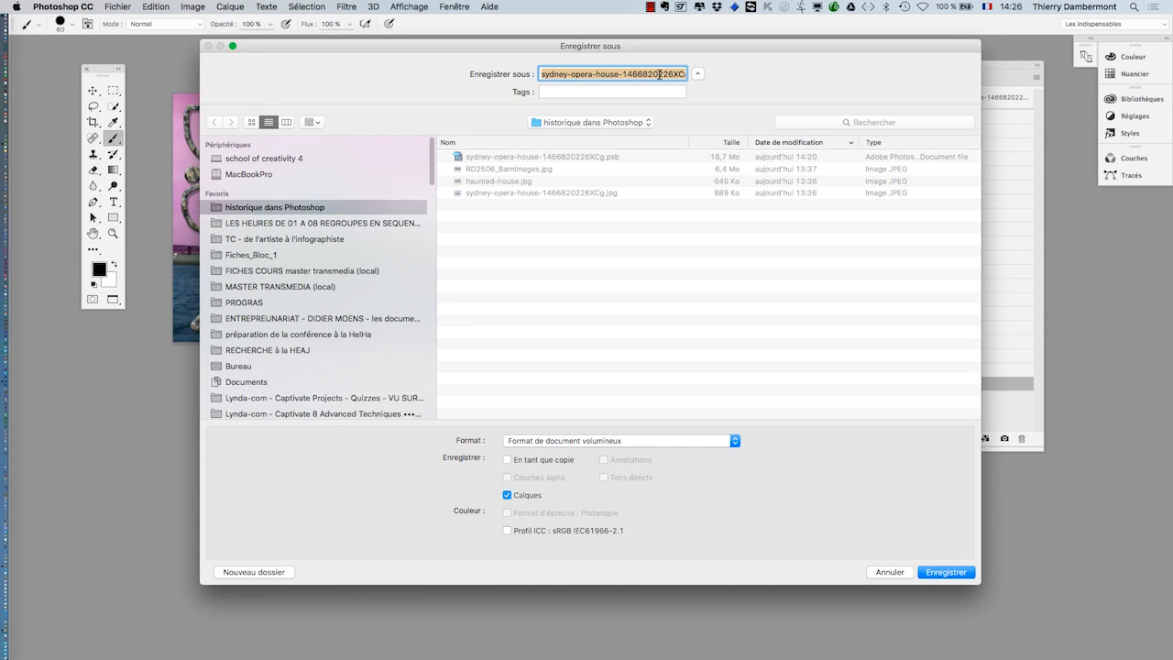